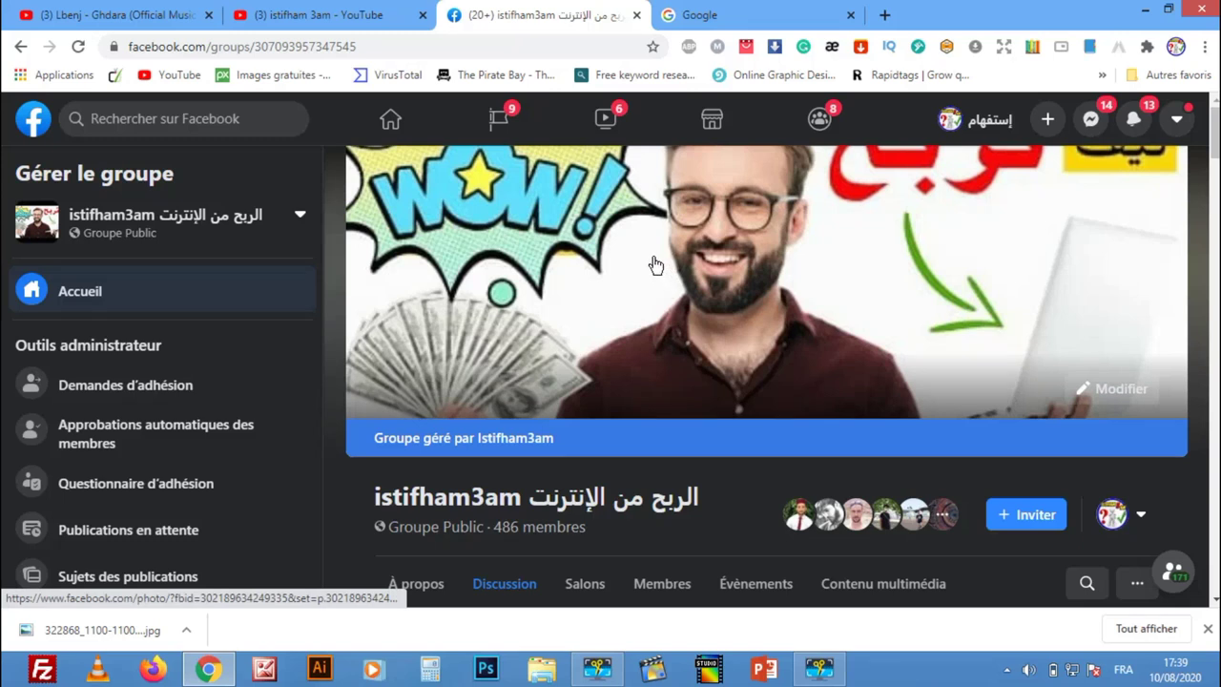
{"action": "scroll", "coordinate": [641, 262], "scroll_direction": "down", "scroll_amount": 1}
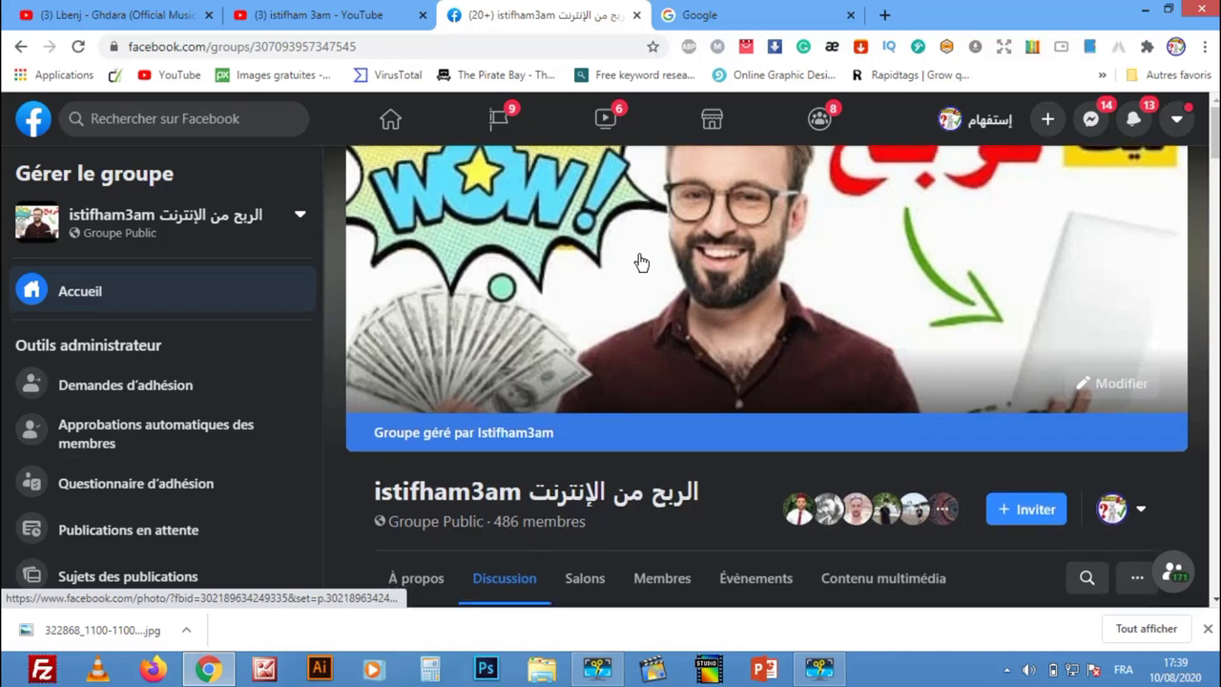
{"action": "scroll", "coordinate": [639, 272], "scroll_direction": "down", "scroll_amount": 3}
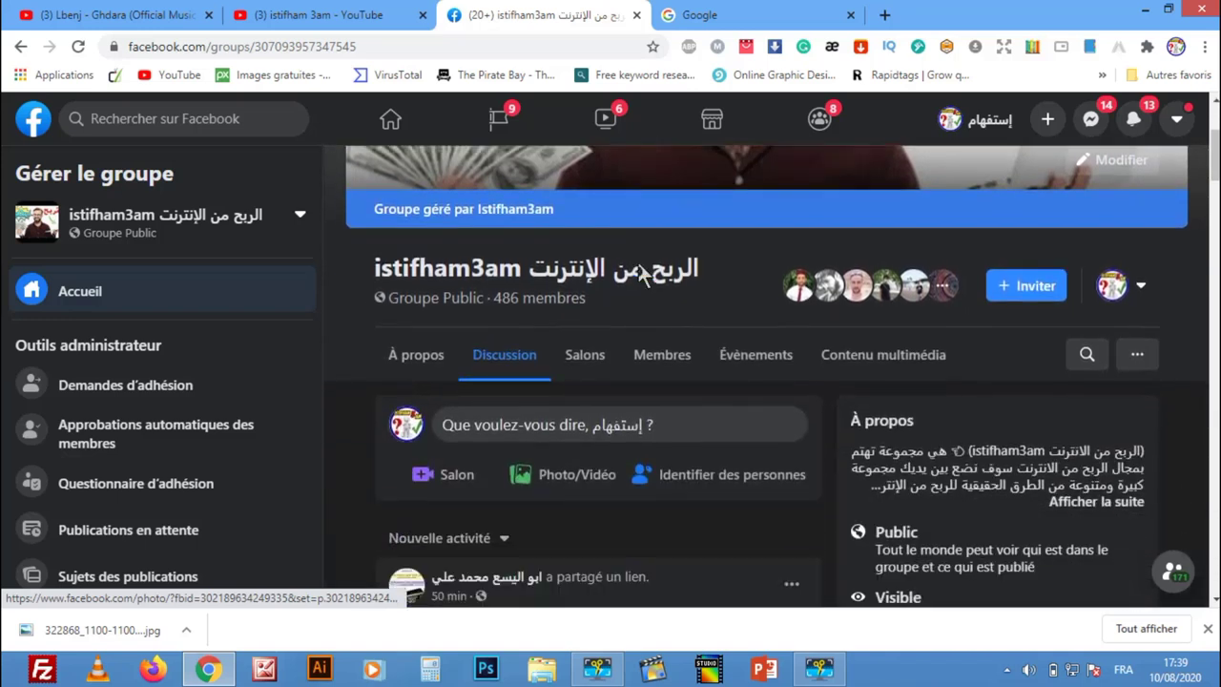
{"action": "scroll", "coordinate": [640, 272], "scroll_direction": "down", "scroll_amount": 2}
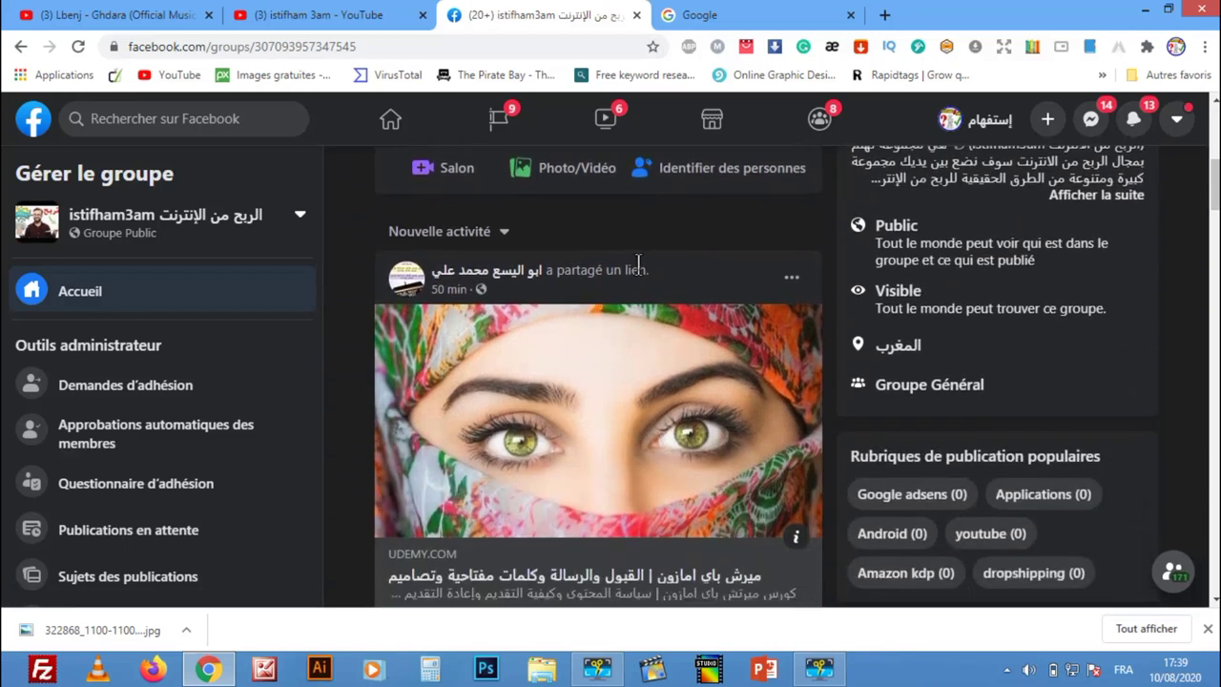
{"action": "scroll", "coordinate": [638, 262], "scroll_direction": "up", "scroll_amount": 2}
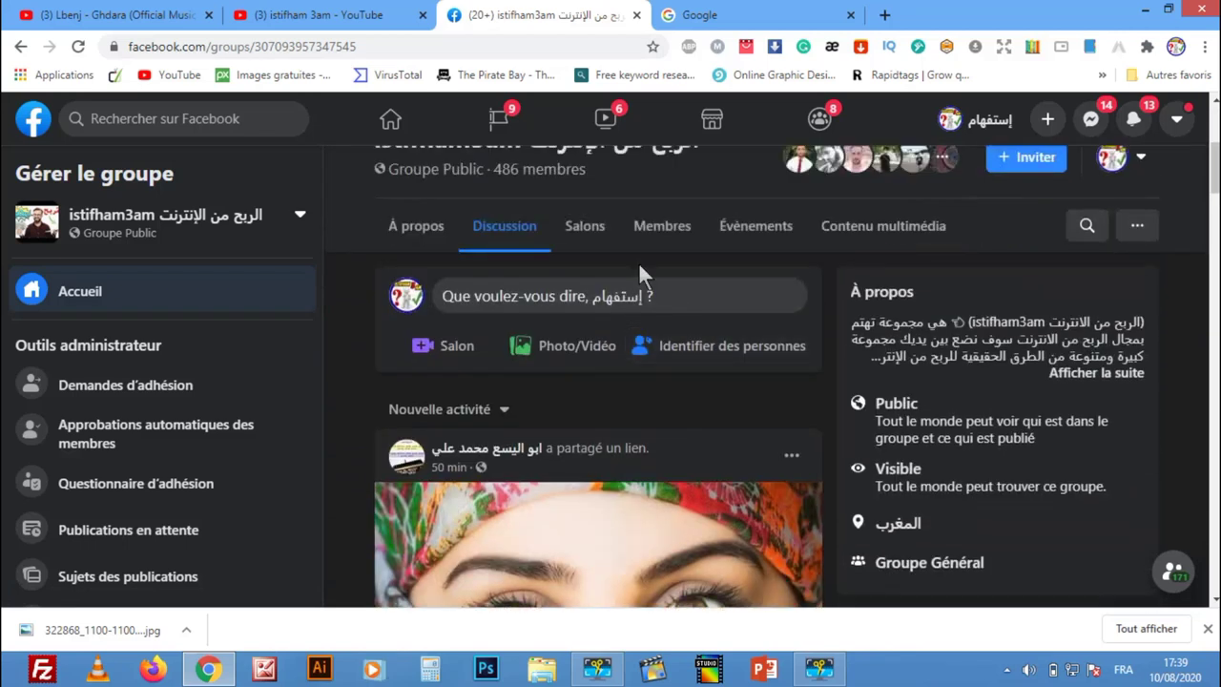
Switch to Google and search its images for "dog".
{"action": "left_click", "coordinate": [738, 18]}
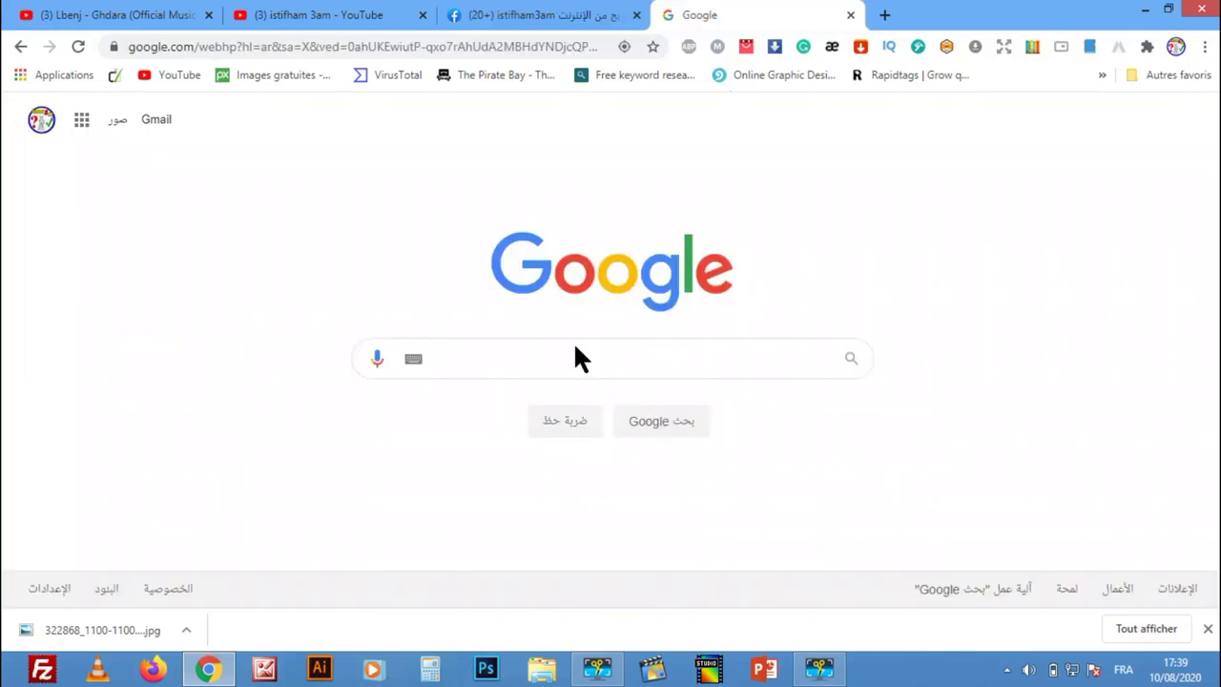
{"action": "left_click", "coordinate": [116, 124]}
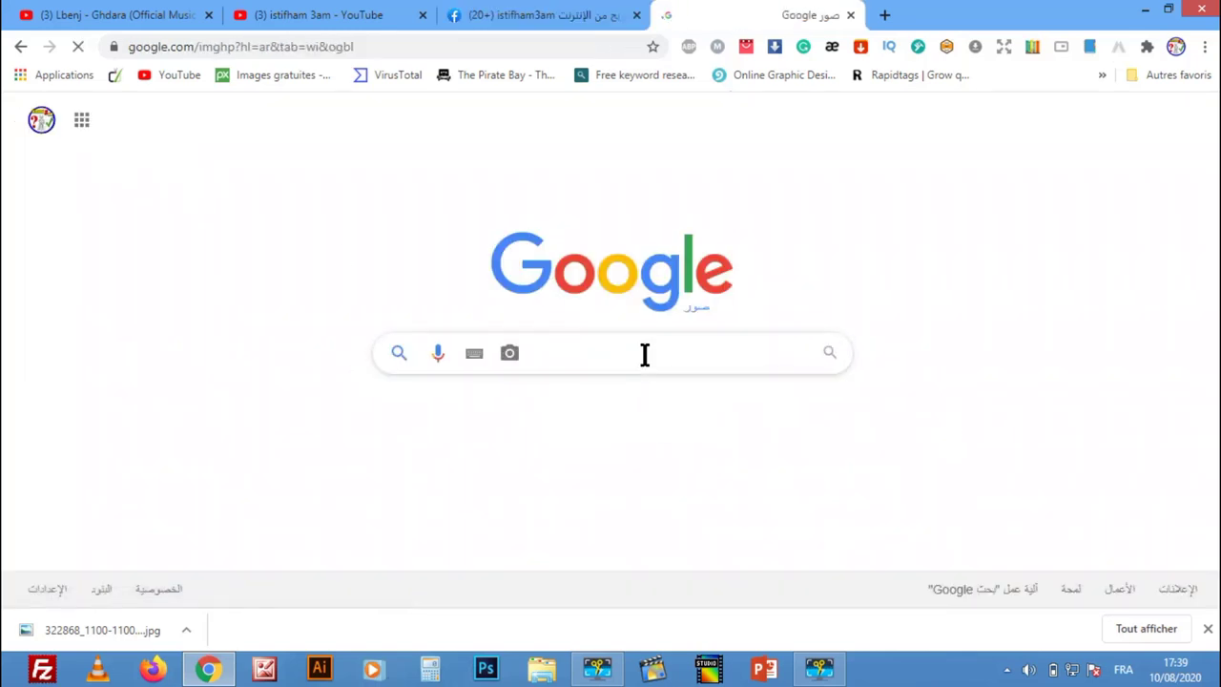
{"action": "type", "text": "dog"}
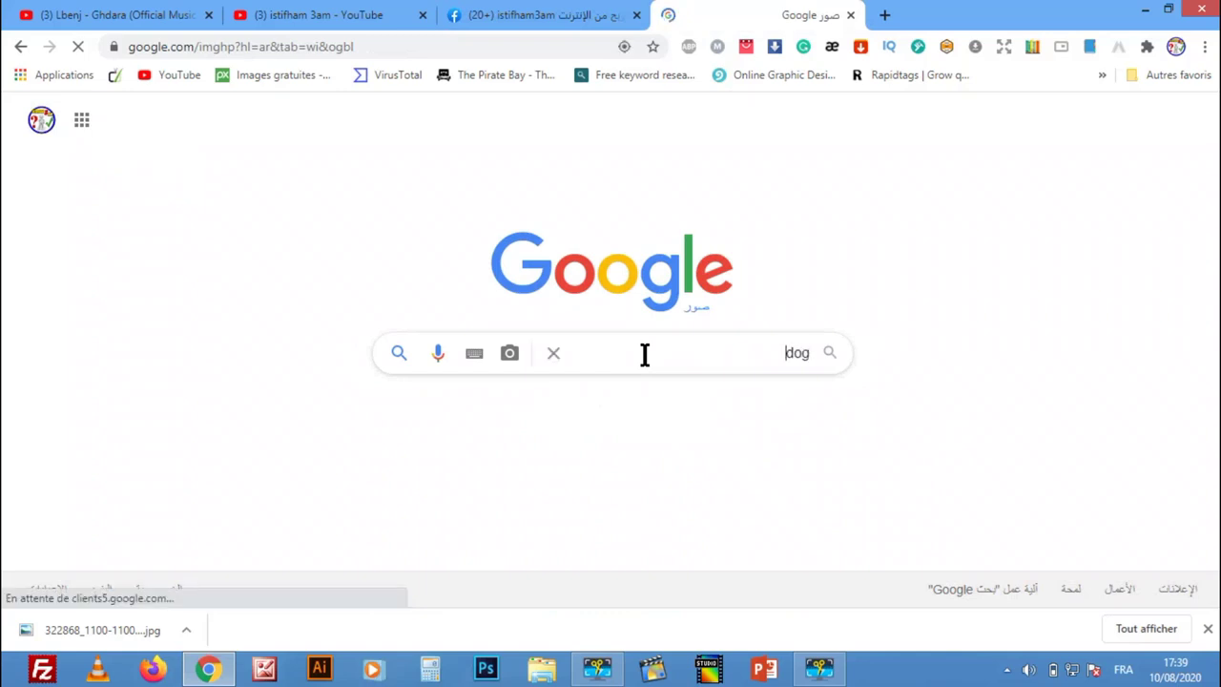
{"action": "key", "text": "Return"}
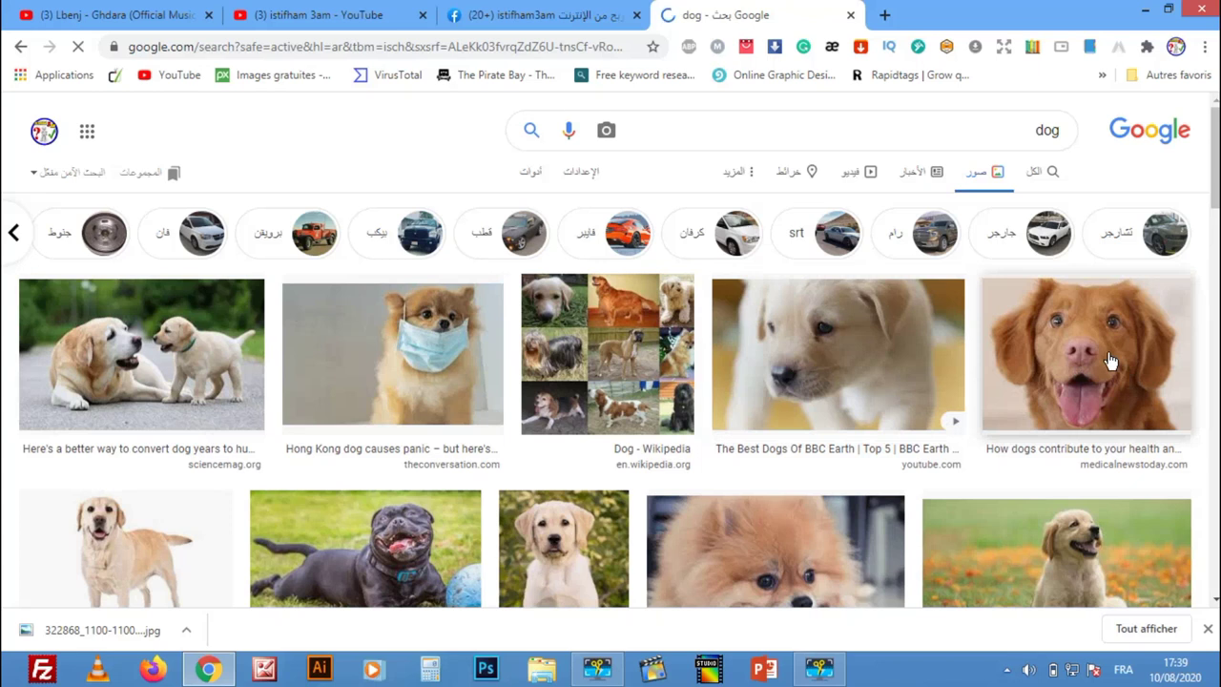
Save the brown dog picture from Medical News Today to the desktop as "dog 1".
{"action": "left_click", "coordinate": [1110, 360]}
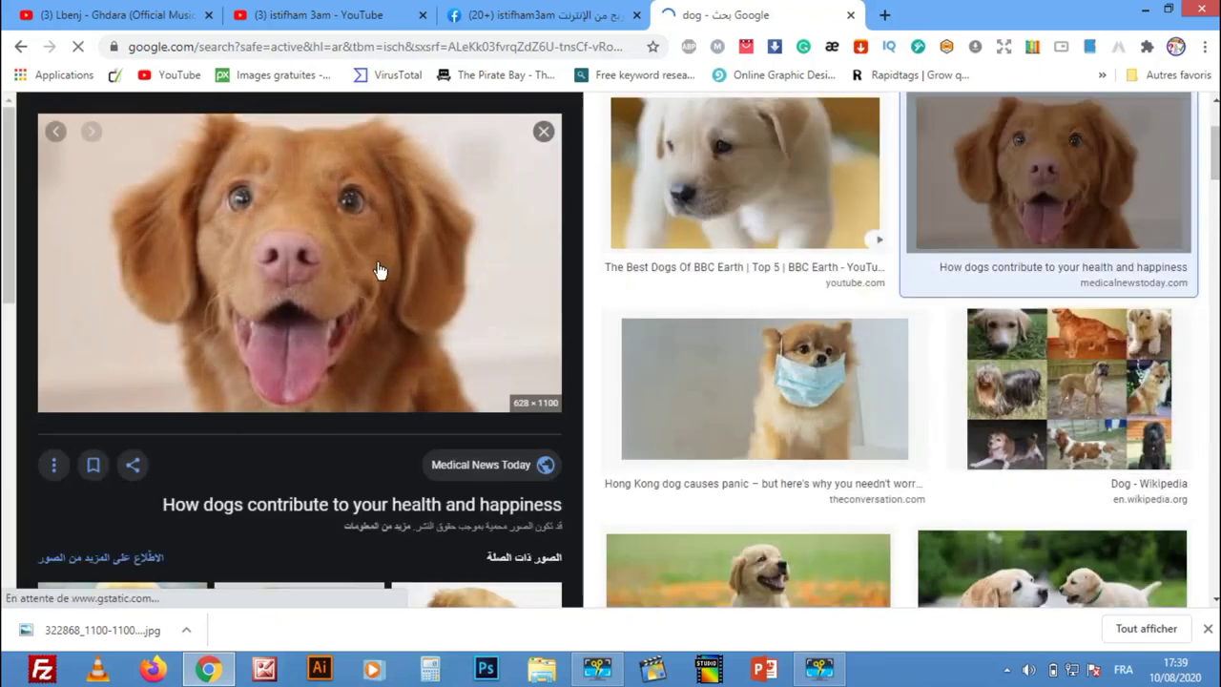
{"action": "right_click", "coordinate": [301, 244]}
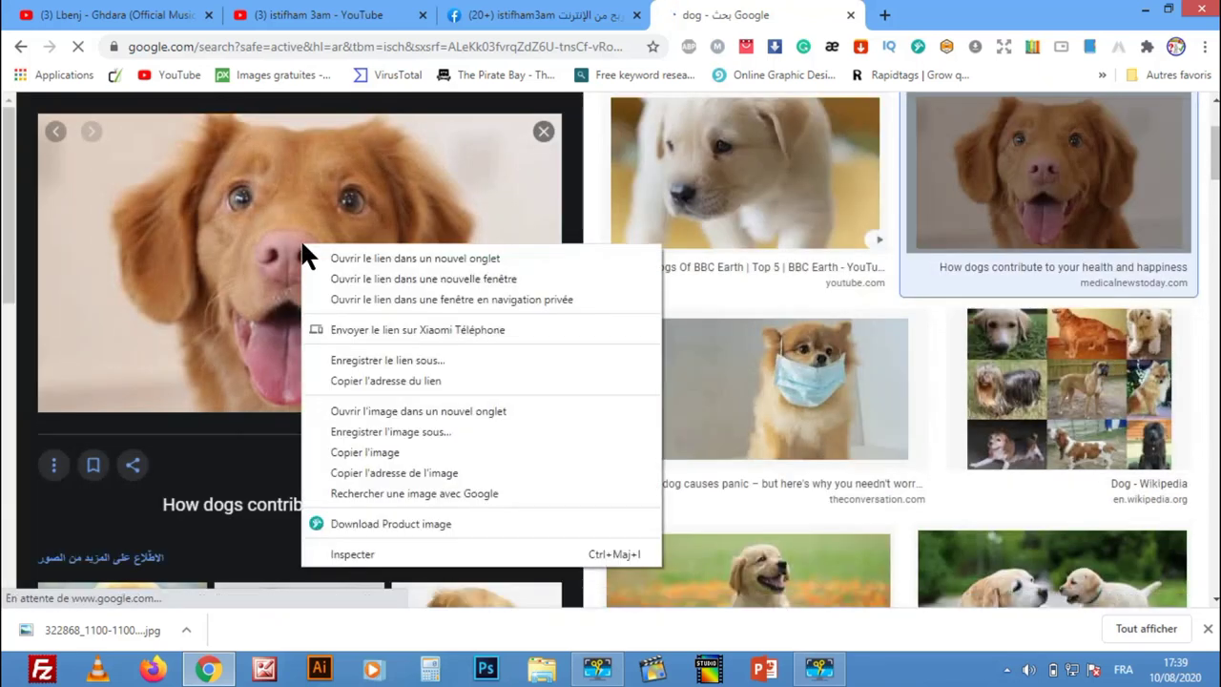
{"action": "left_click", "coordinate": [347, 431]}
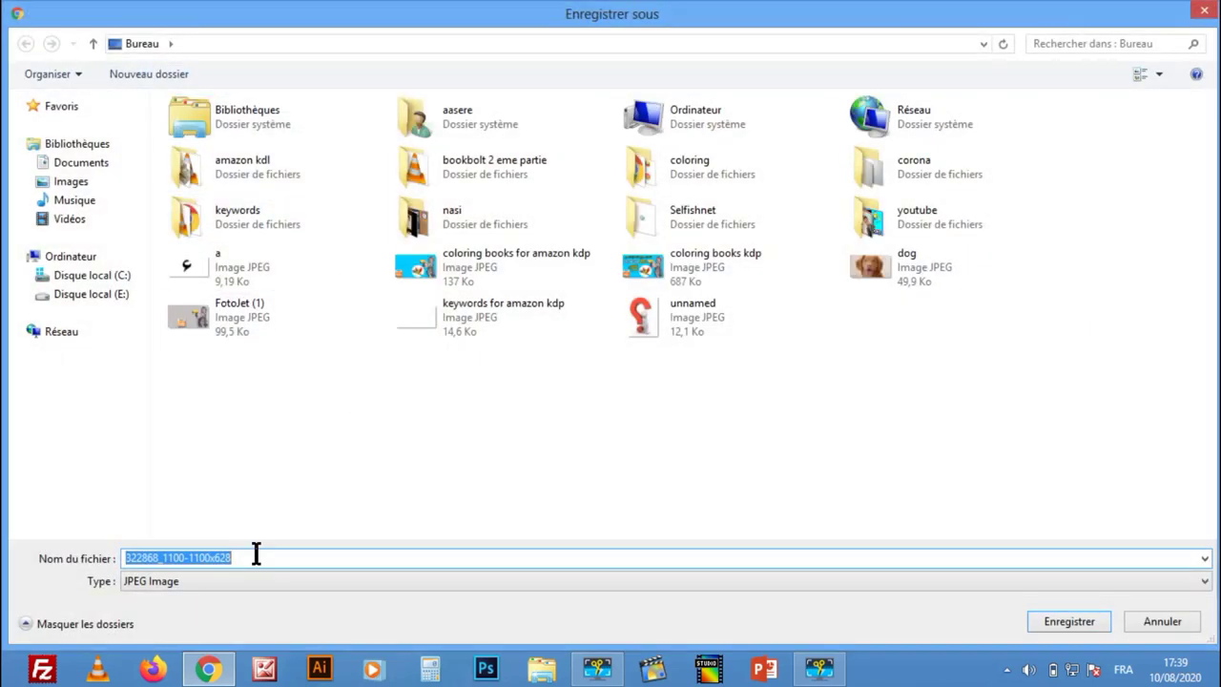
{"action": "type", "text": "dog "}
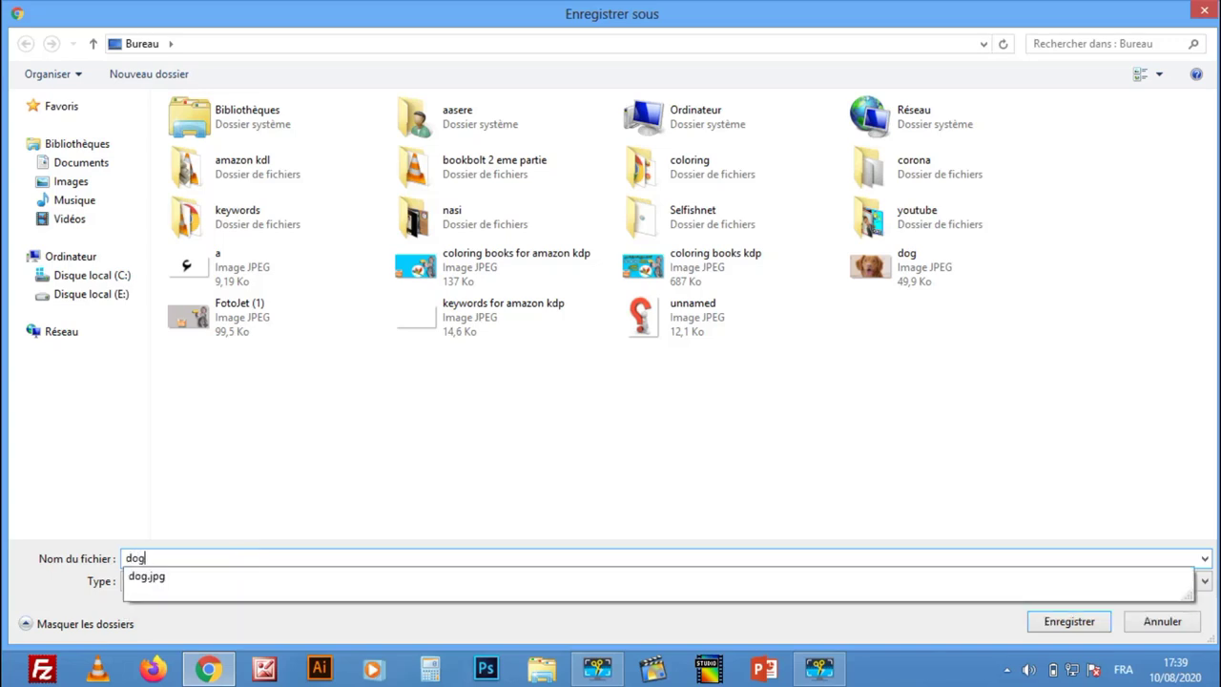
{"action": "type", "text": "1"}
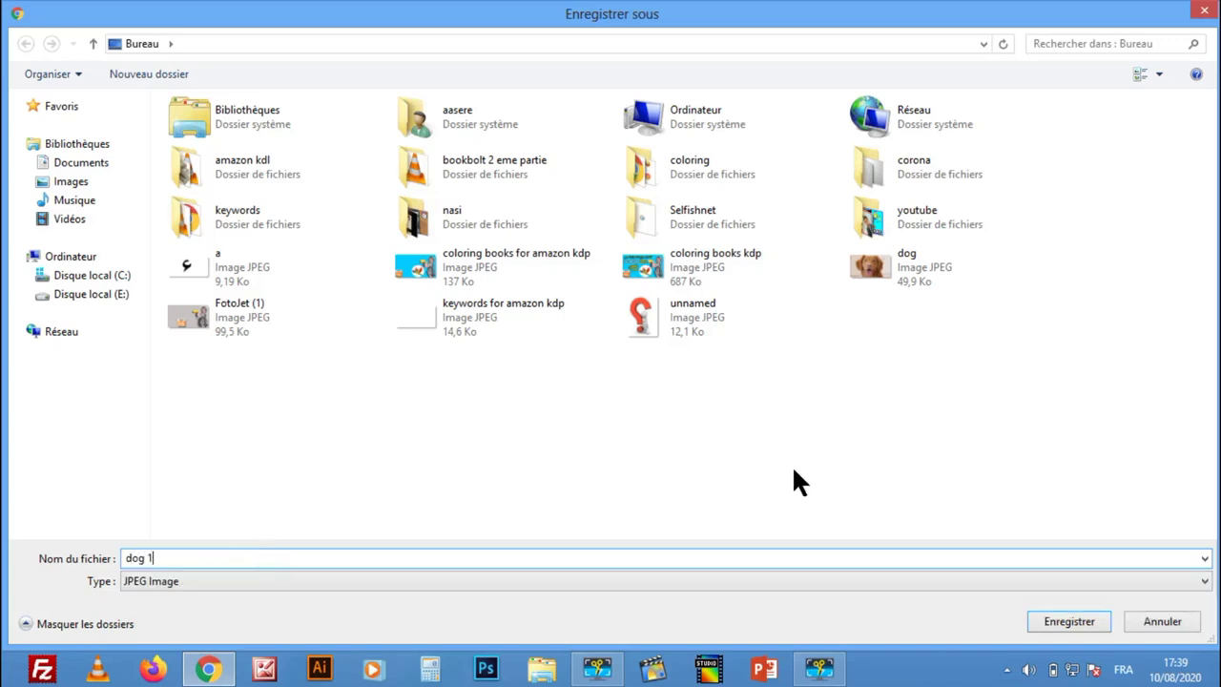
{"action": "left_click", "coordinate": [1076, 619]}
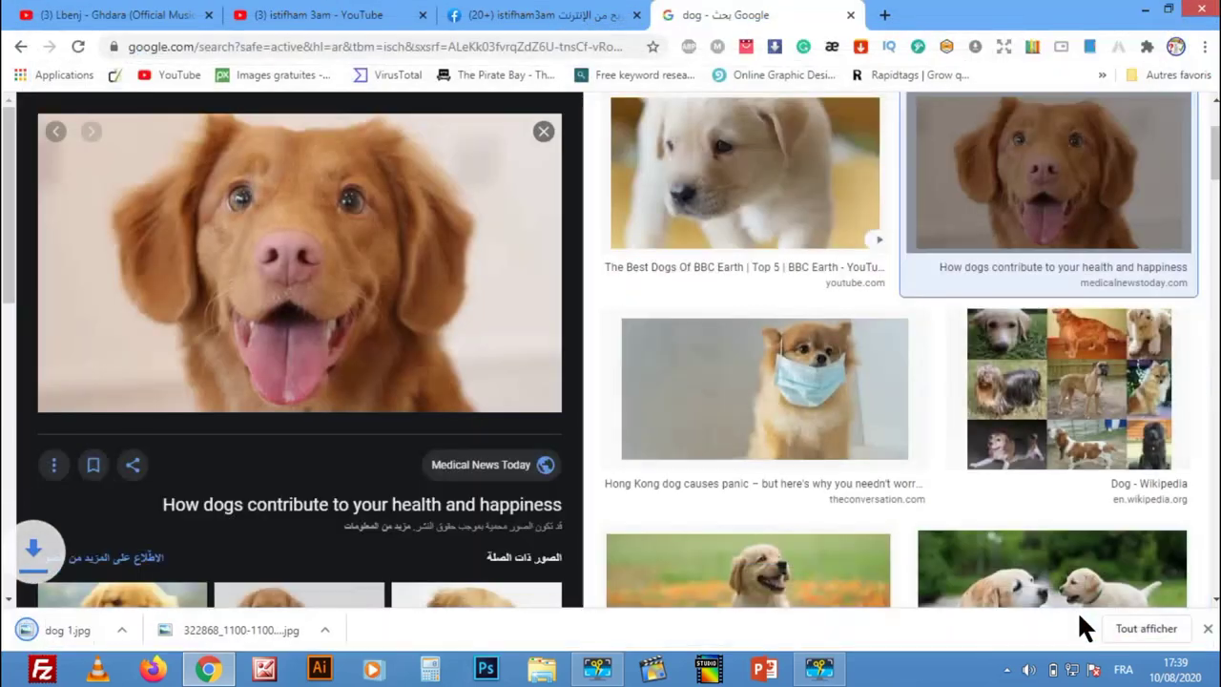
Switch to the desktop and show the detailed properties of the "dog 1" image file.
{"action": "left_click", "coordinate": [1144, 9]}
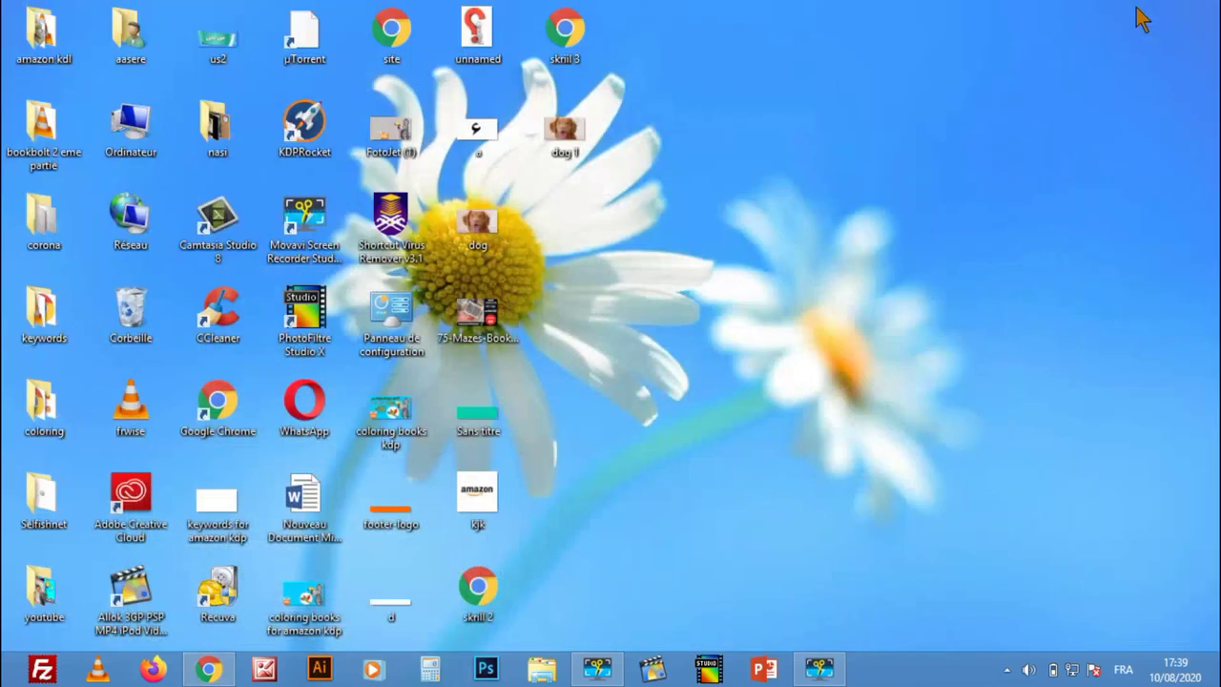
{"action": "left_click", "coordinate": [570, 141]}
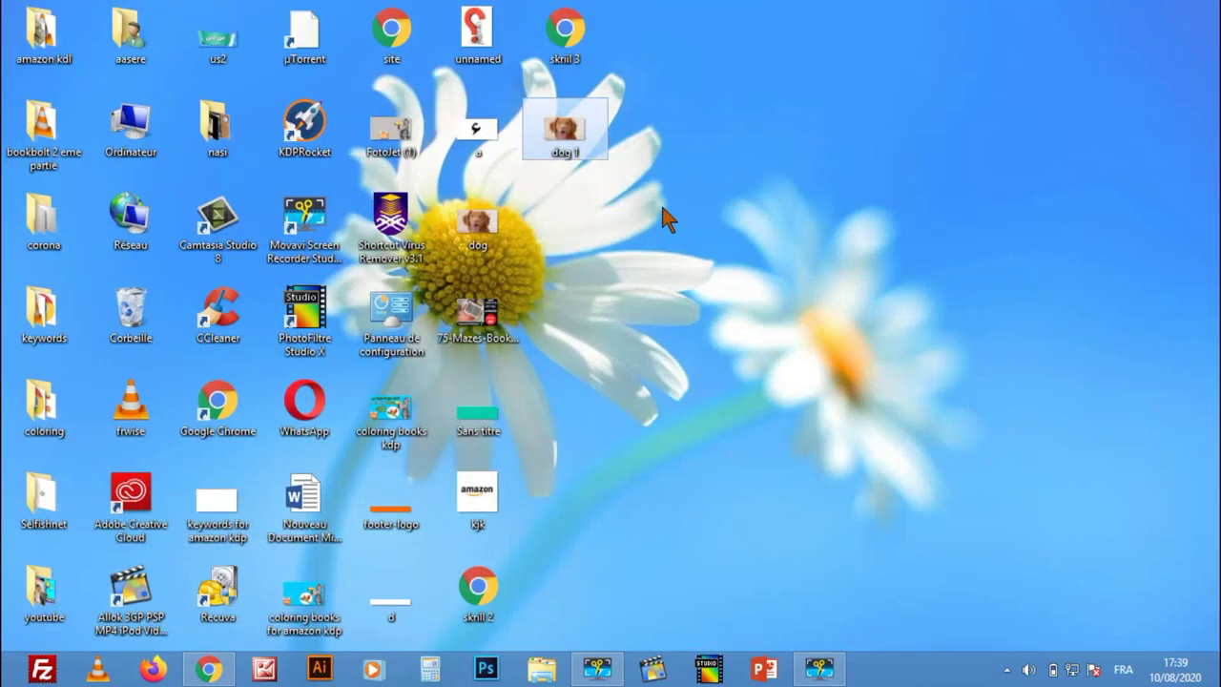
{"action": "right_click", "coordinate": [566, 143]}
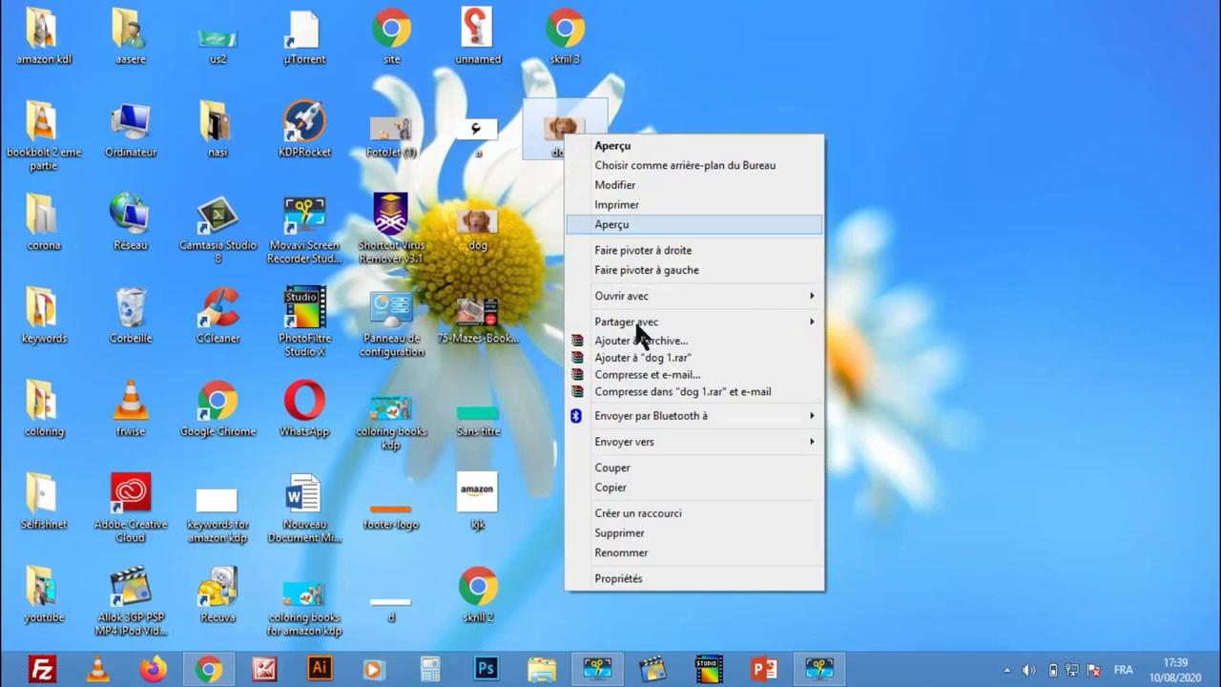
{"action": "left_click", "coordinate": [616, 578]}
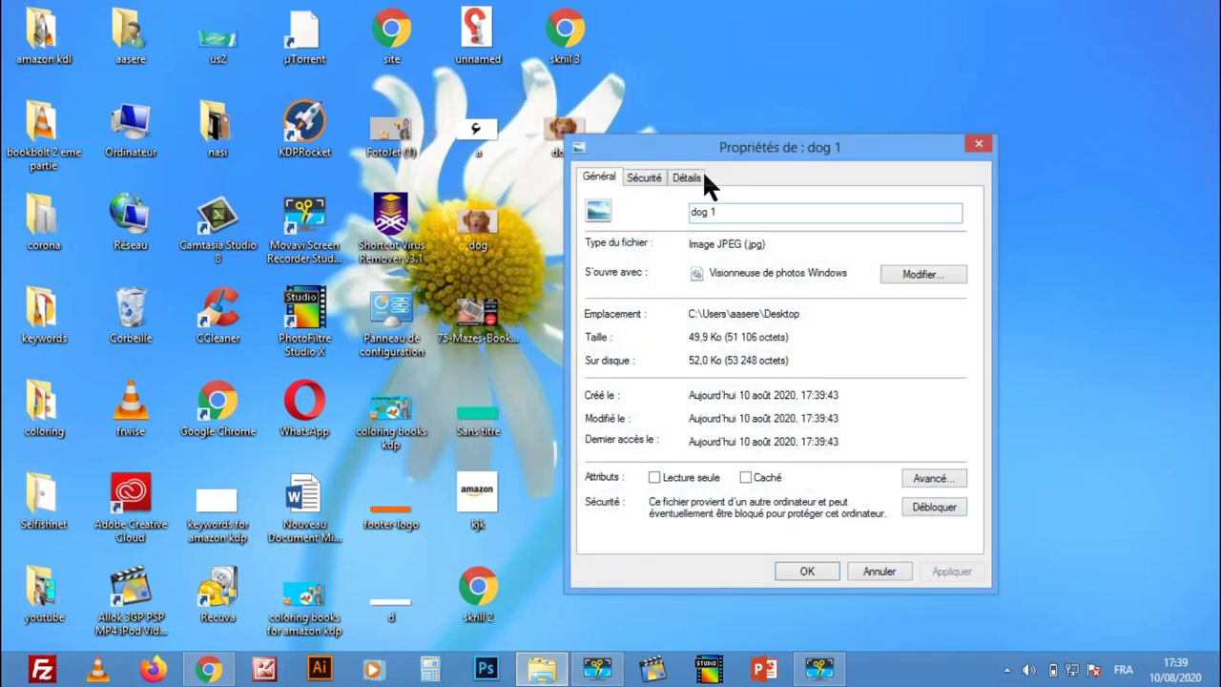
{"action": "left_click", "coordinate": [689, 178]}
Confirm removal of properties and personal information with the "Supprimer les propriétés suivantes de ce fichier" option, and close the file's properties.
{"action": "left_click", "coordinate": [632, 490]}
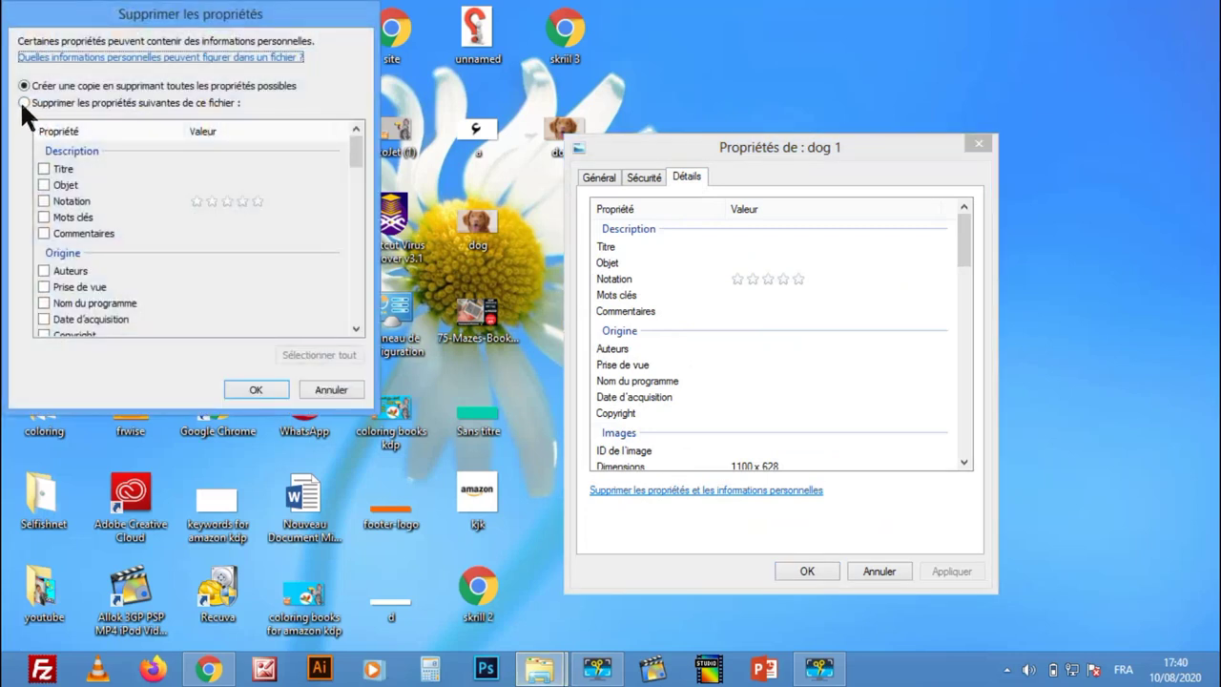
{"action": "left_click", "coordinate": [22, 101]}
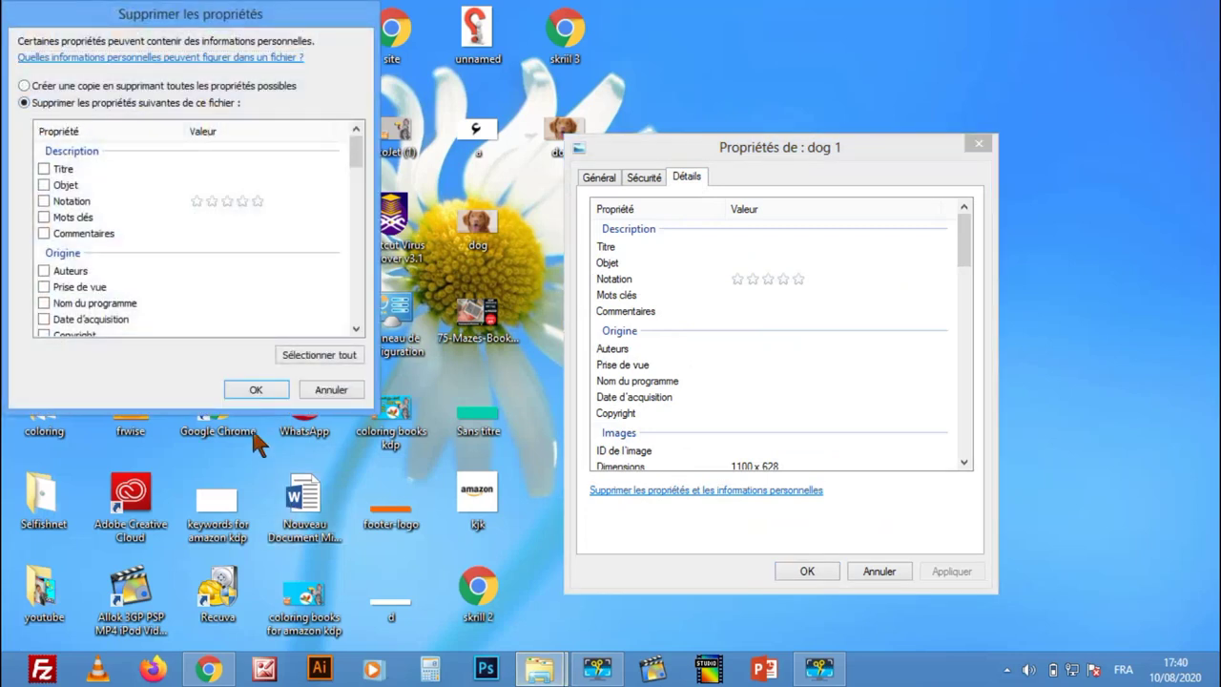
{"action": "left_click", "coordinate": [245, 387]}
{"action": "left_click", "coordinate": [799, 565]}
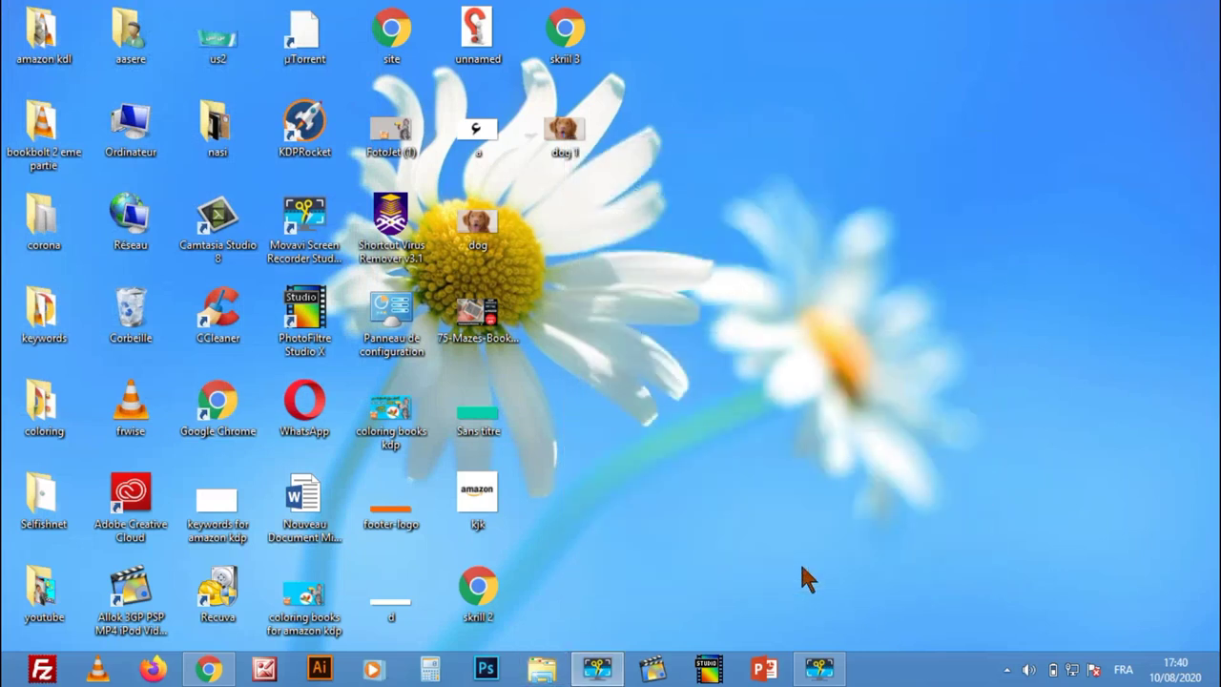
View the "dog 1" image from the desktop in the Windows photo viewer.
{"action": "double_click", "coordinate": [570, 139]}
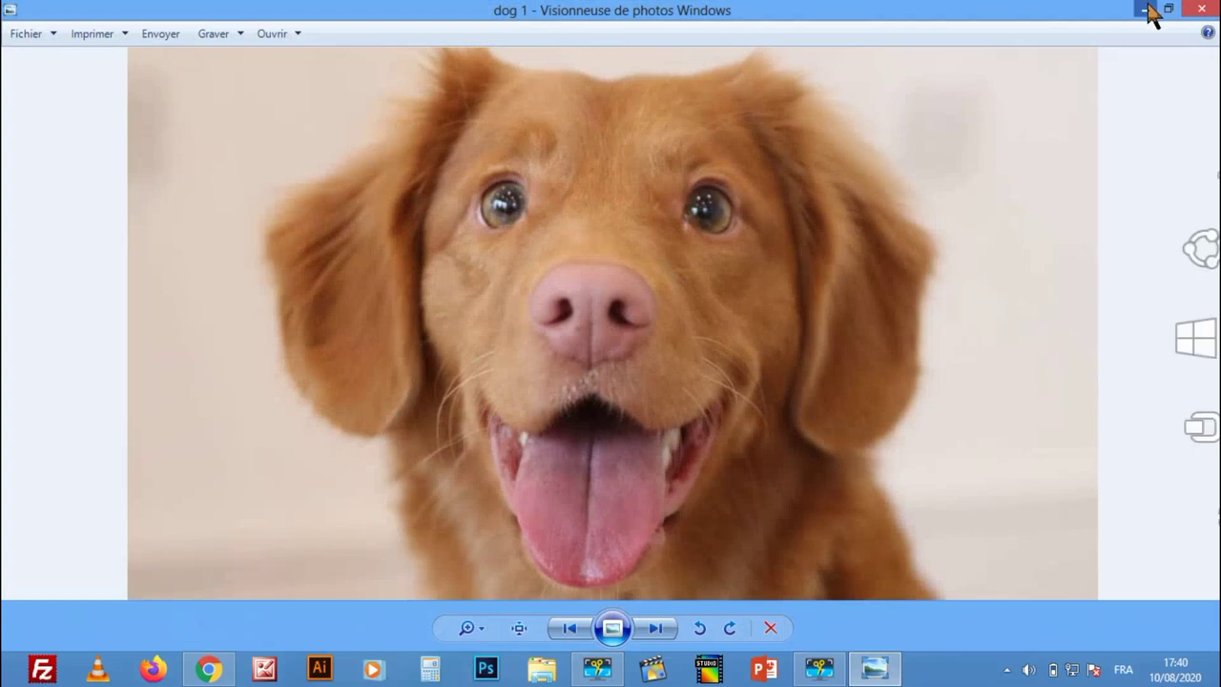
{"action": "left_click", "coordinate": [1199, 10]}
{"action": "double_click", "coordinate": [565, 133]}
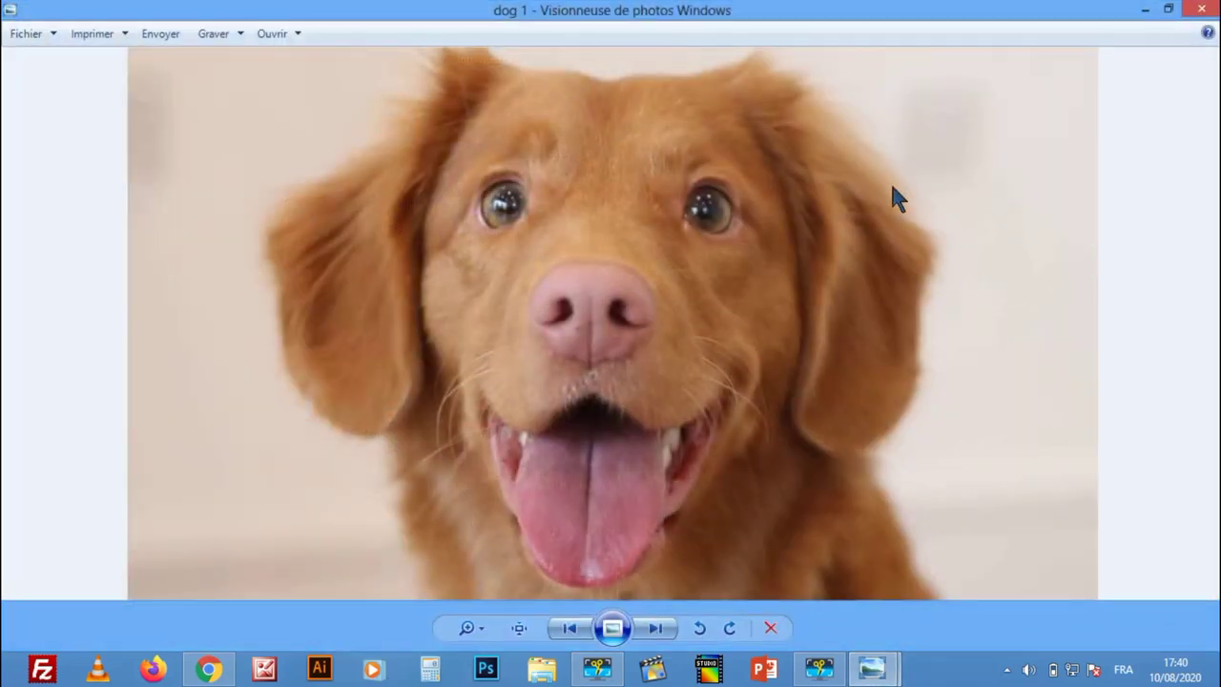
Open the desktop image "dog 1" in PhotoFiltre Studio X and maximize both the program and the image window.
{"action": "left_click", "coordinate": [706, 672]}
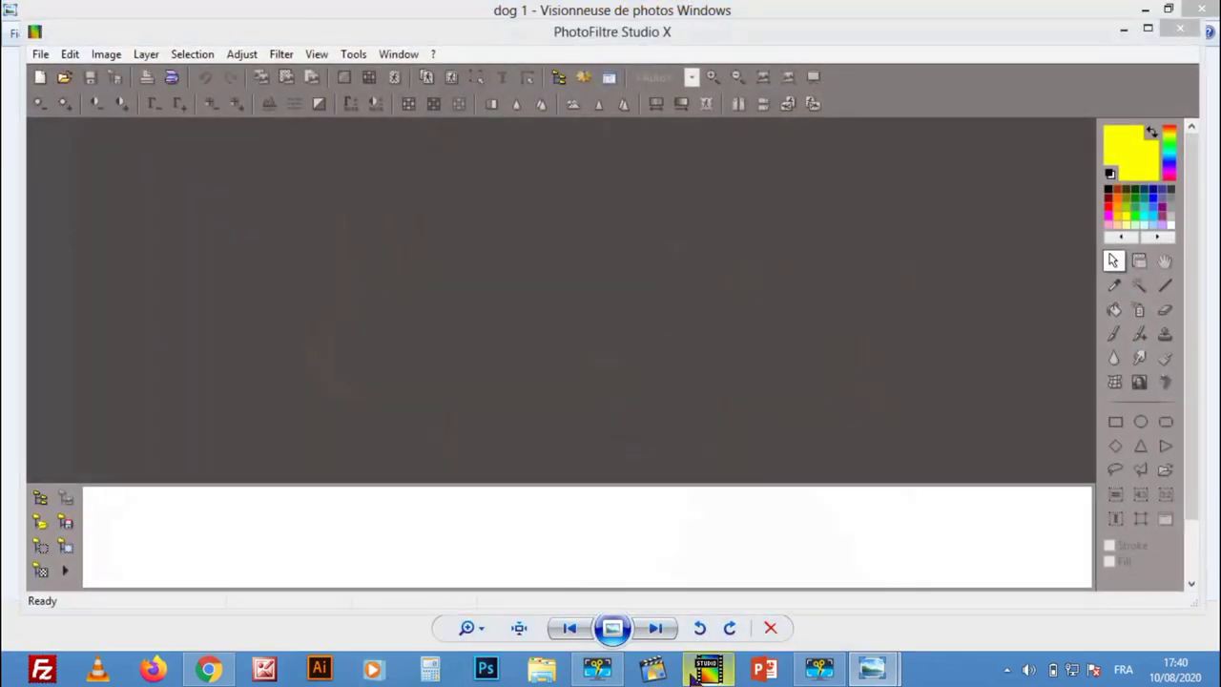
{"action": "left_click", "coordinate": [1124, 29]}
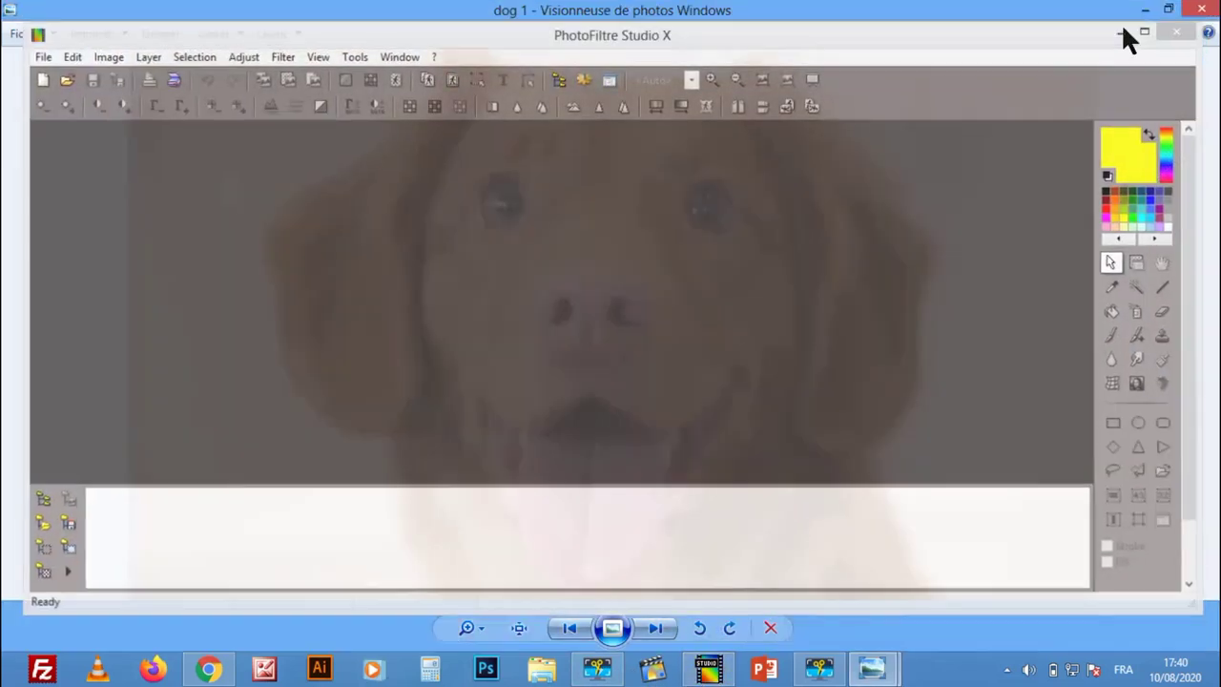
{"action": "left_click", "coordinate": [1145, 9]}
{"action": "left_click_drag", "start_coordinate": [563, 148], "coordinate": [493, 334]}
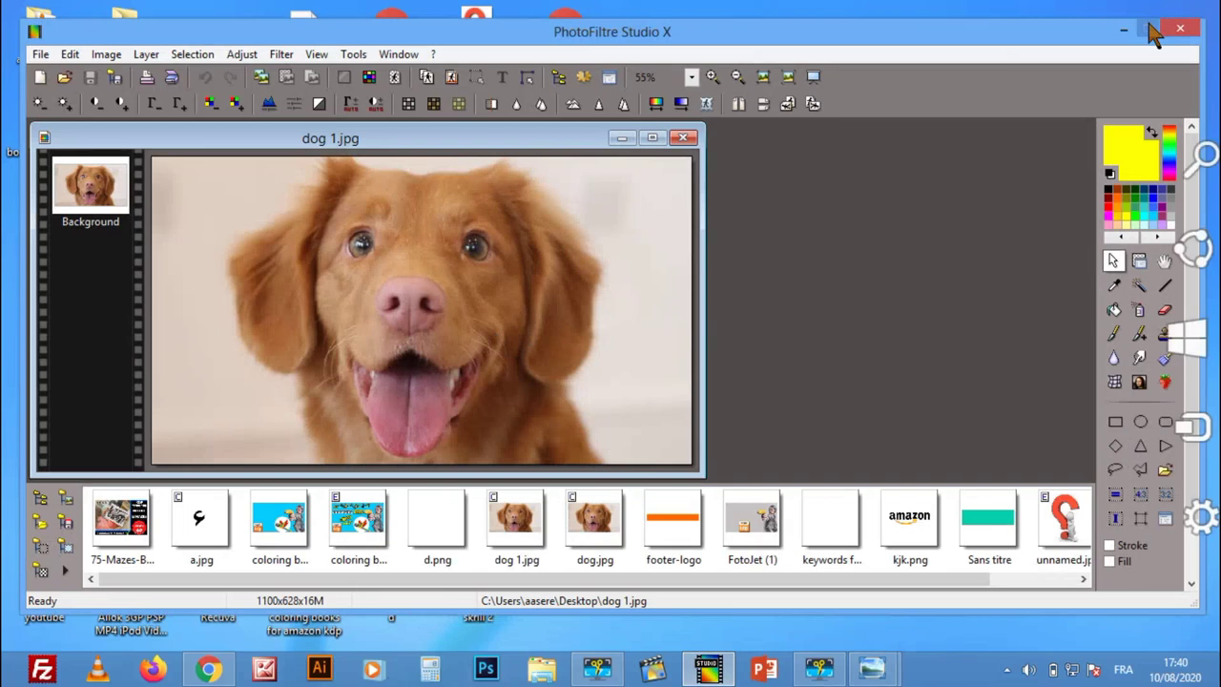
{"action": "left_click", "coordinate": [1150, 30]}
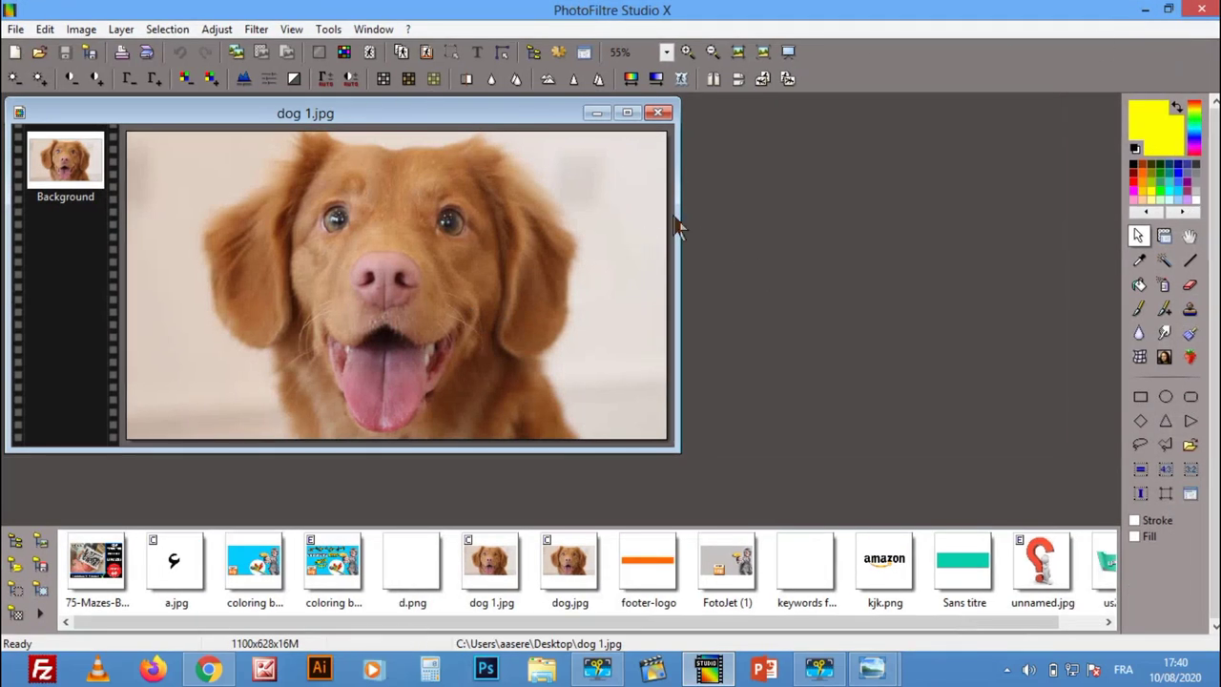
{"action": "left_click", "coordinate": [627, 113]}
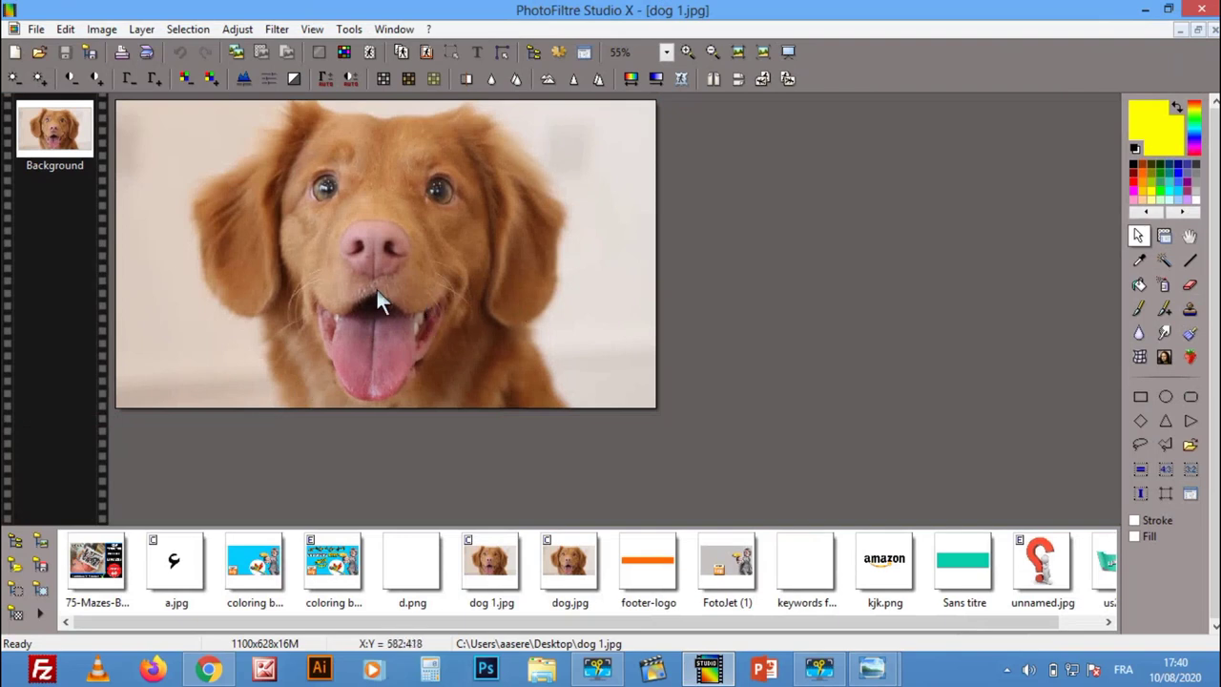
Fill the areas of the light background around the dog with yellow using the paint bucket.
{"action": "left_click", "coordinate": [1139, 284]}
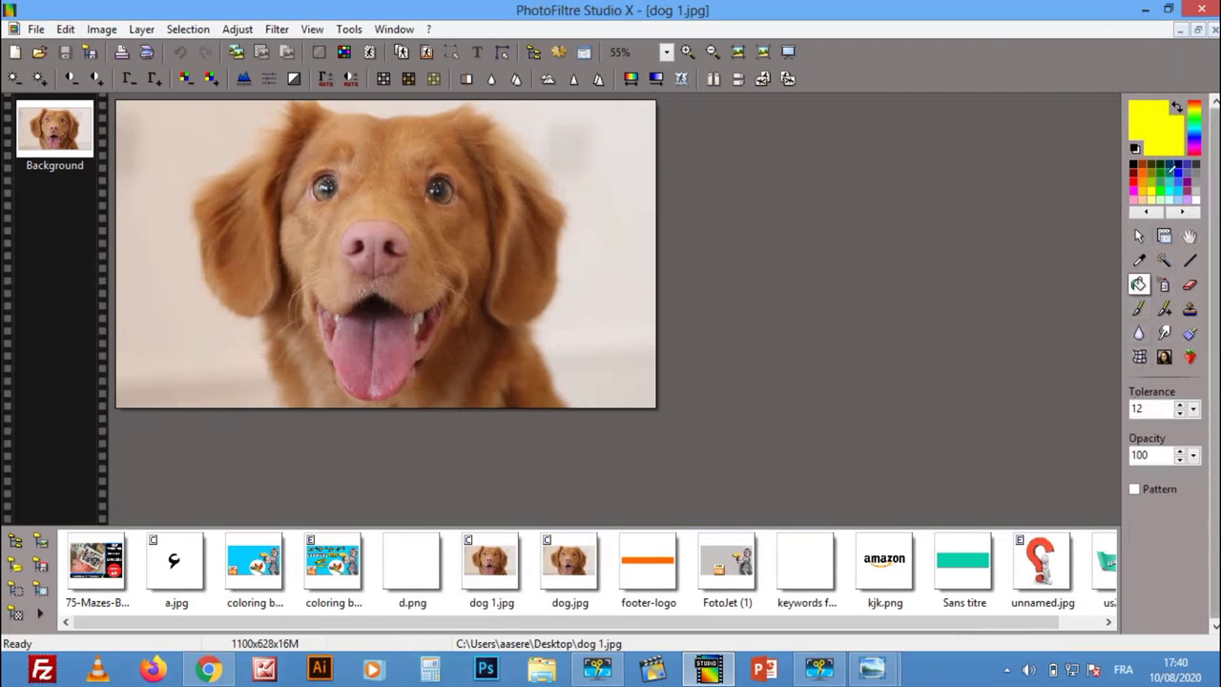
{"action": "left_click", "coordinate": [595, 140]}
{"action": "left_click", "coordinate": [199, 122]}
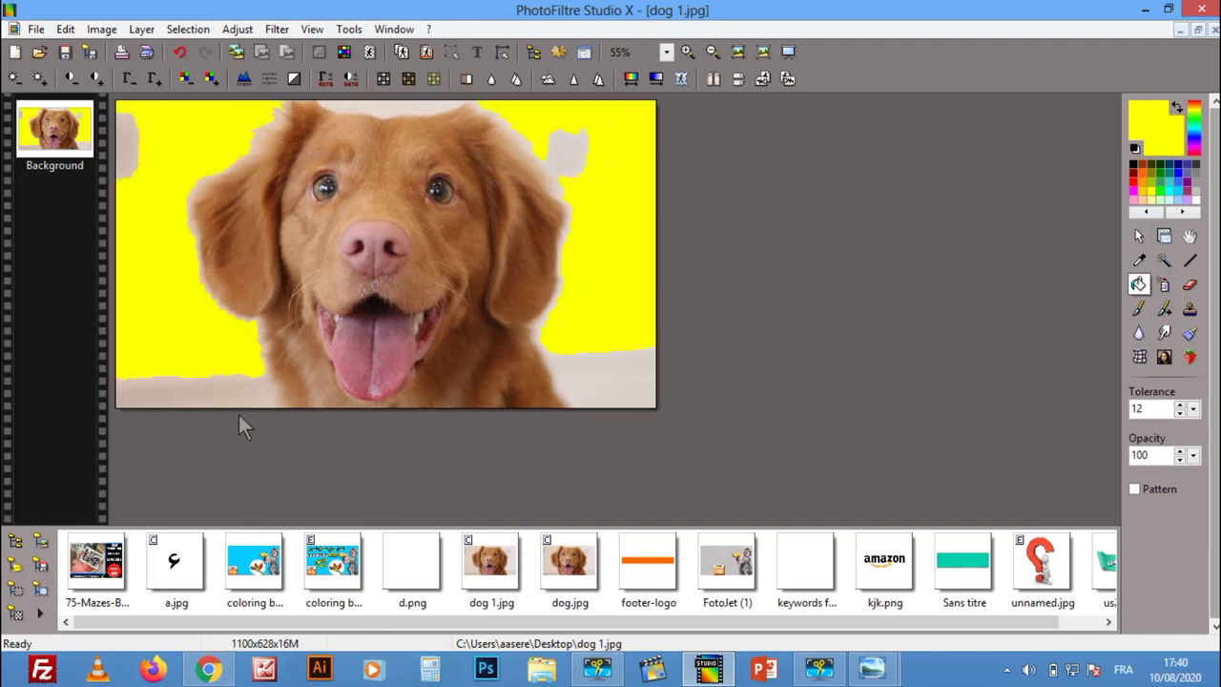
{"action": "left_click", "coordinate": [182, 386]}
{"action": "left_click", "coordinate": [594, 363]}
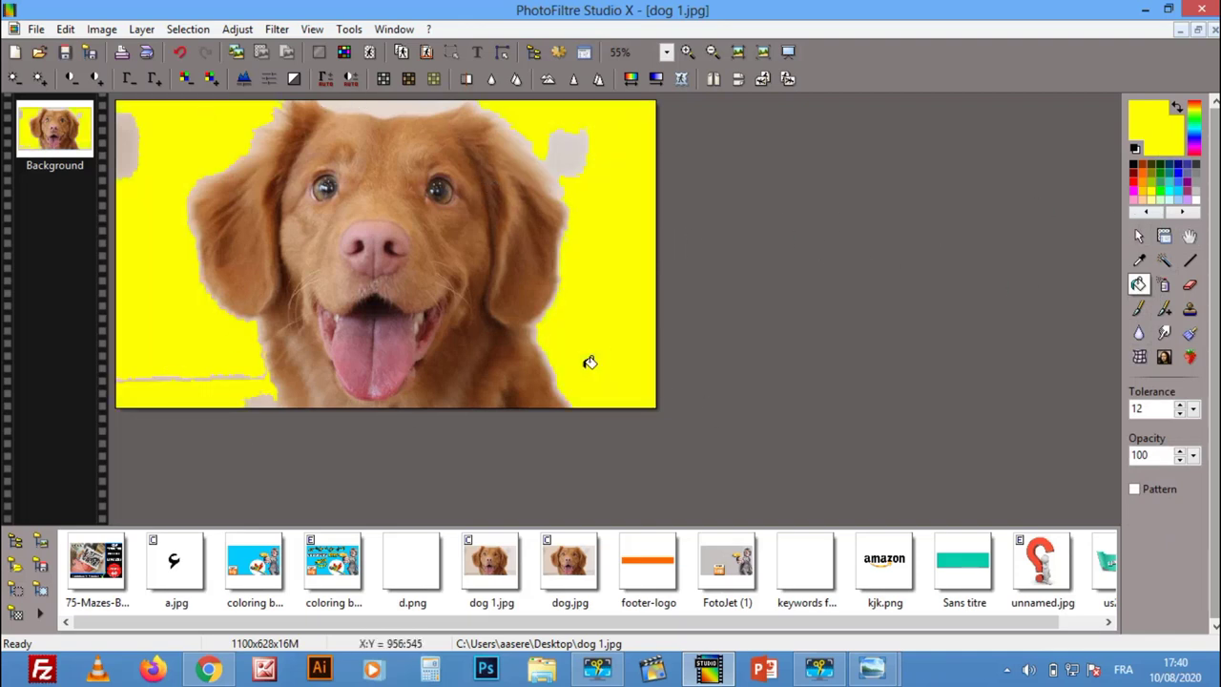
{"action": "left_click", "coordinate": [570, 150]}
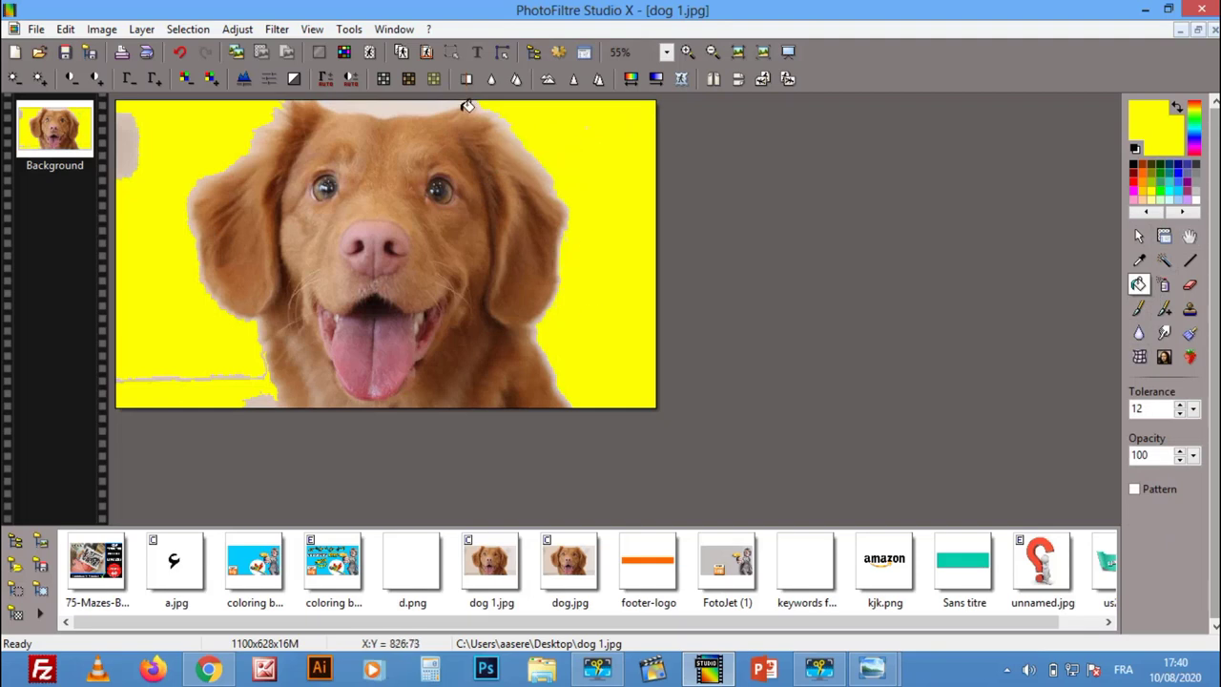
{"action": "left_click", "coordinate": [133, 125]}
{"action": "left_click", "coordinate": [267, 395]}
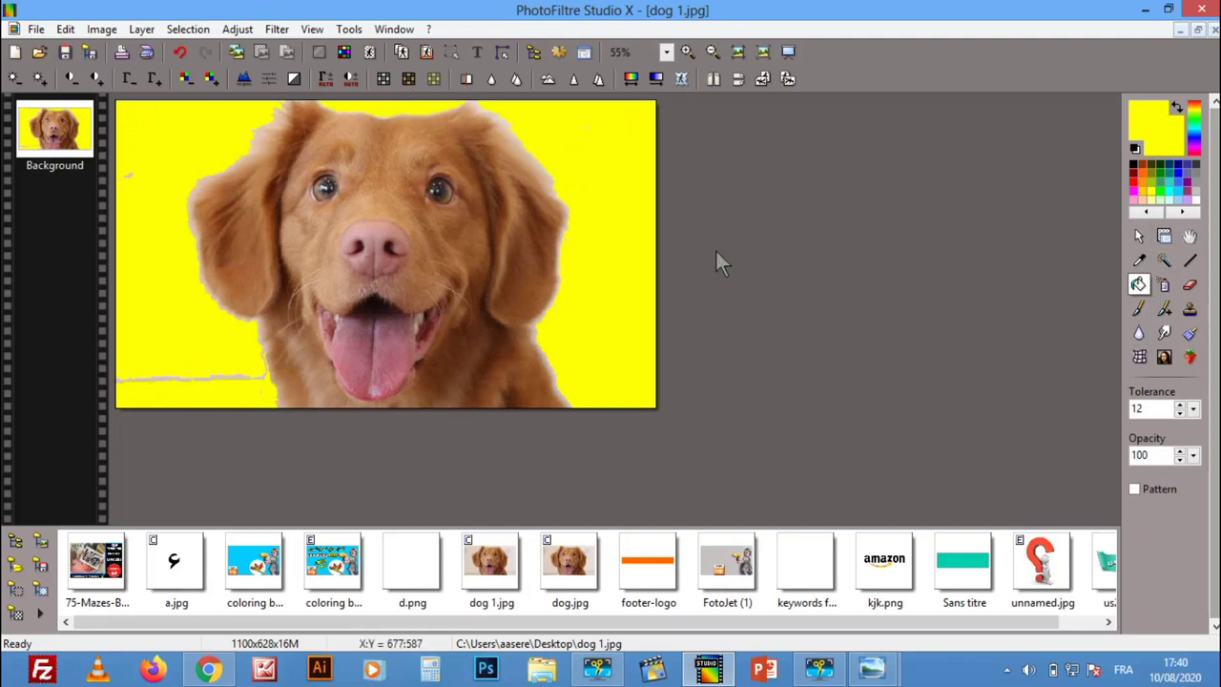
Paint over the unfilled strip near the lower left of the background with the yellow paintbrush.
{"action": "left_click", "coordinate": [1139, 308]}
{"action": "left_click_drag", "start_coordinate": [257, 379], "coordinate": [120, 378]}
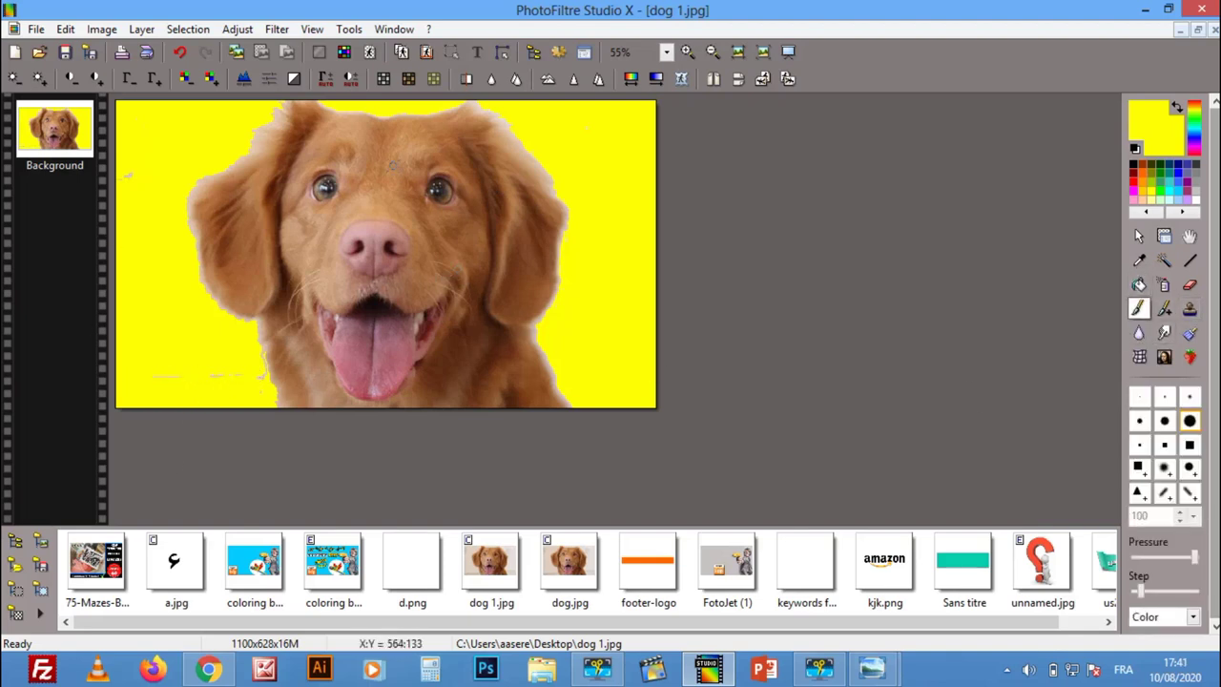
Save the recoloured dog 1.jpg as a standard JPEG with compression 90.
{"action": "left_click", "coordinate": [36, 28]}
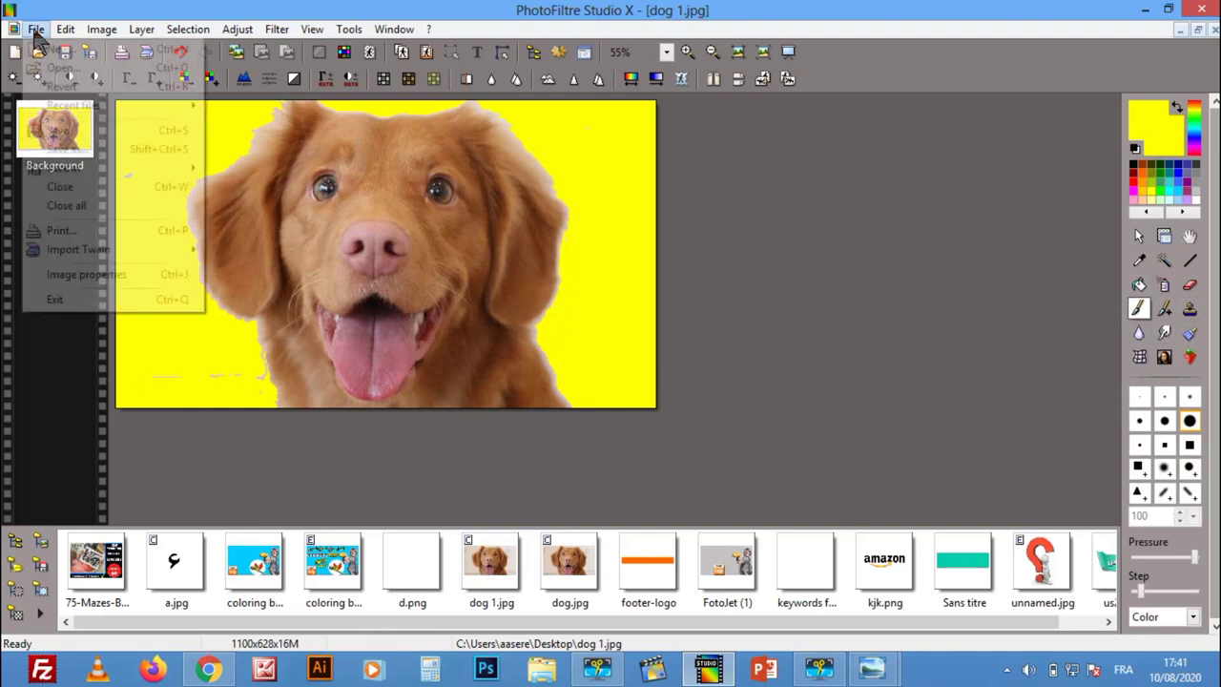
{"action": "left_click", "coordinate": [67, 132]}
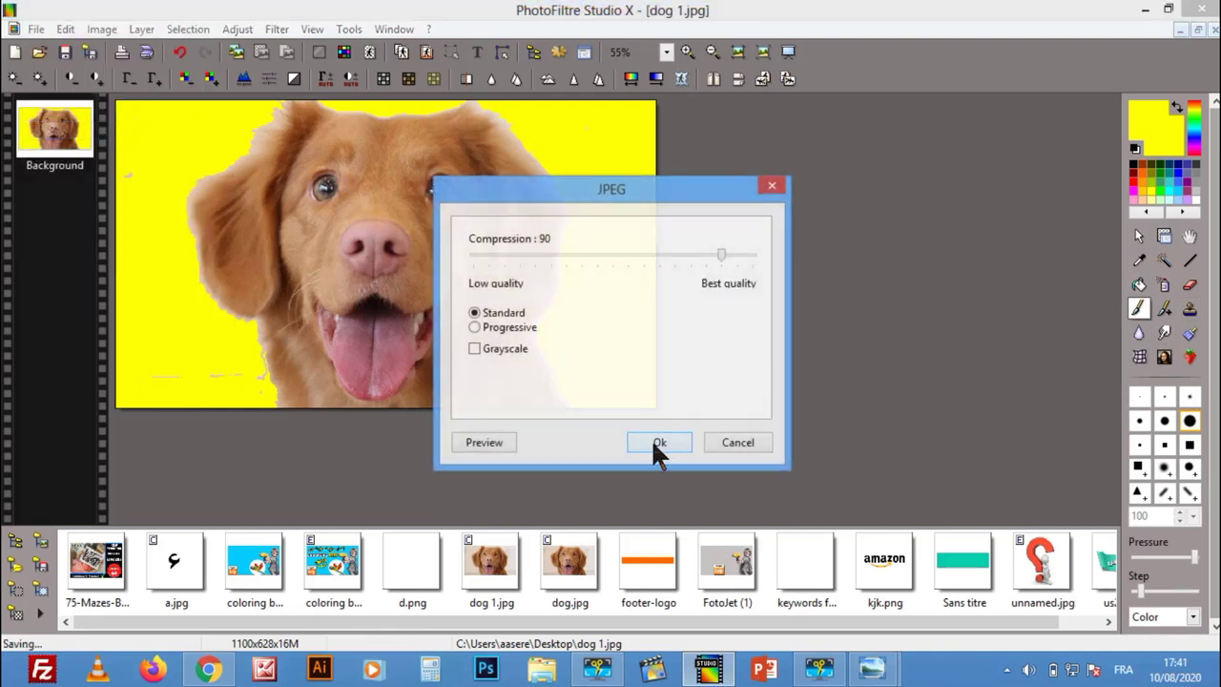
{"action": "left_click", "coordinate": [652, 442]}
View the saved "dog 1" image from the desktop in the Windows photo viewer, and close it.
{"action": "left_click", "coordinate": [1145, 10]}
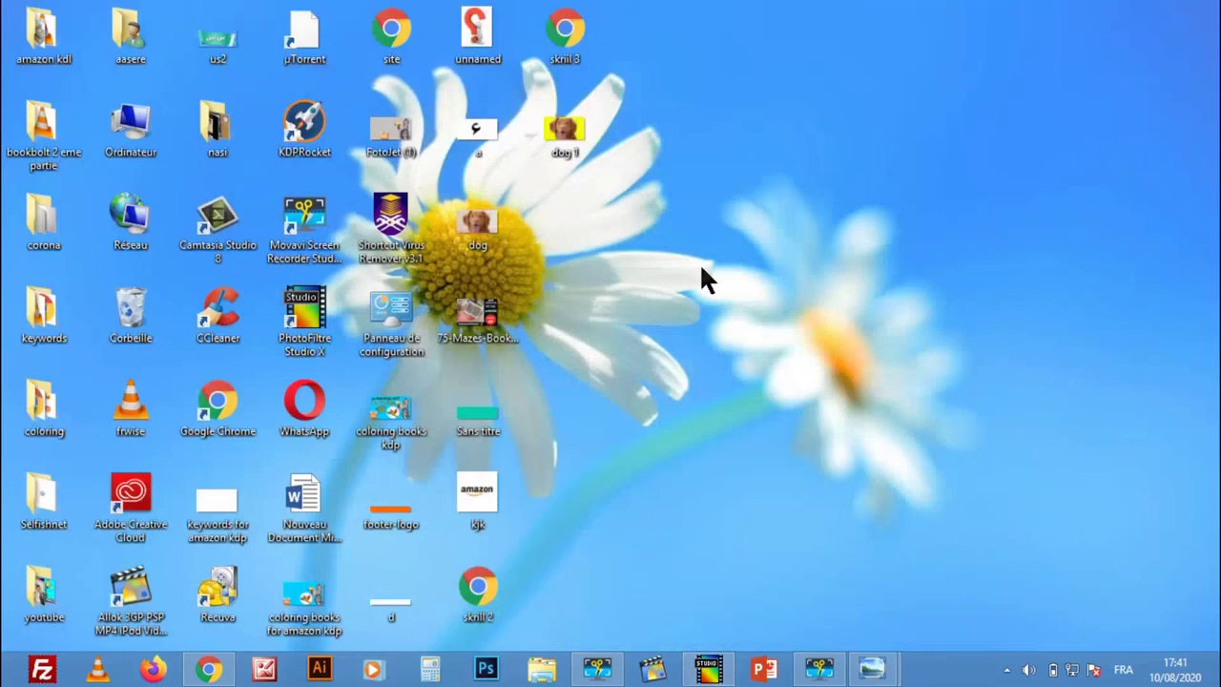
{"action": "double_click", "coordinate": [578, 129]}
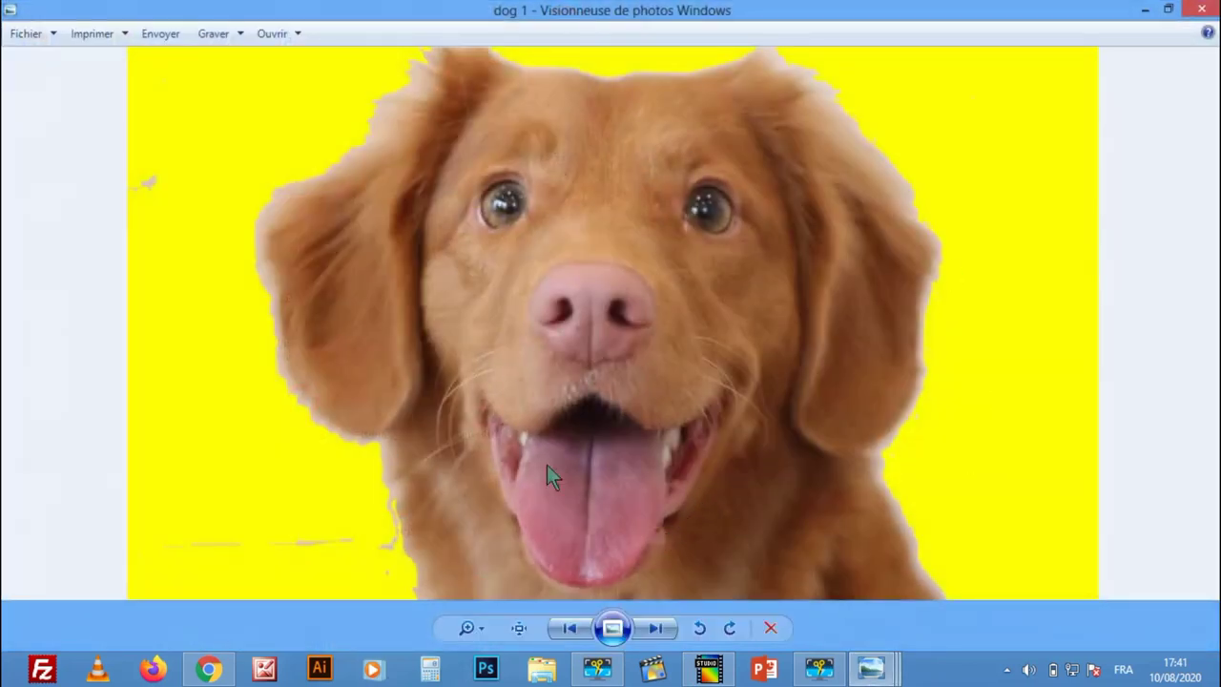
{"action": "left_click", "coordinate": [1202, 10]}
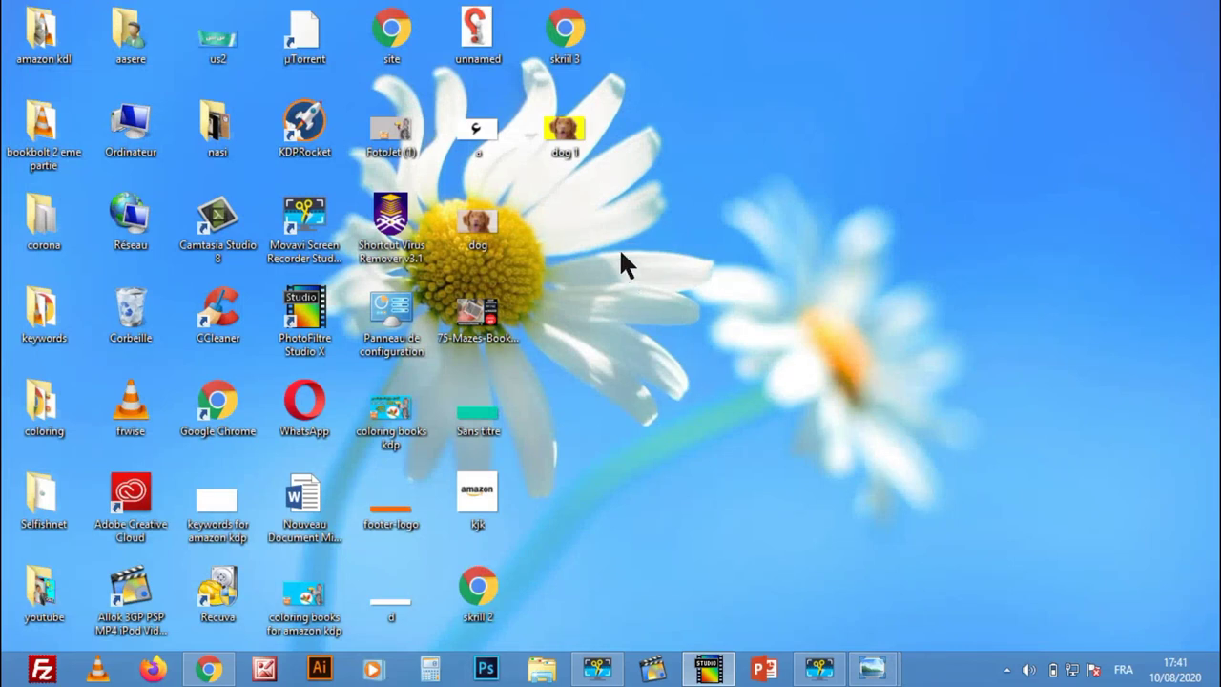
Paste a screen capture of the opened "dog 1" picture onto the blank canvas in PhotoFiltre Studio X and shift it so the picture fills the canvas.
{"action": "double_click", "coordinate": [572, 133]}
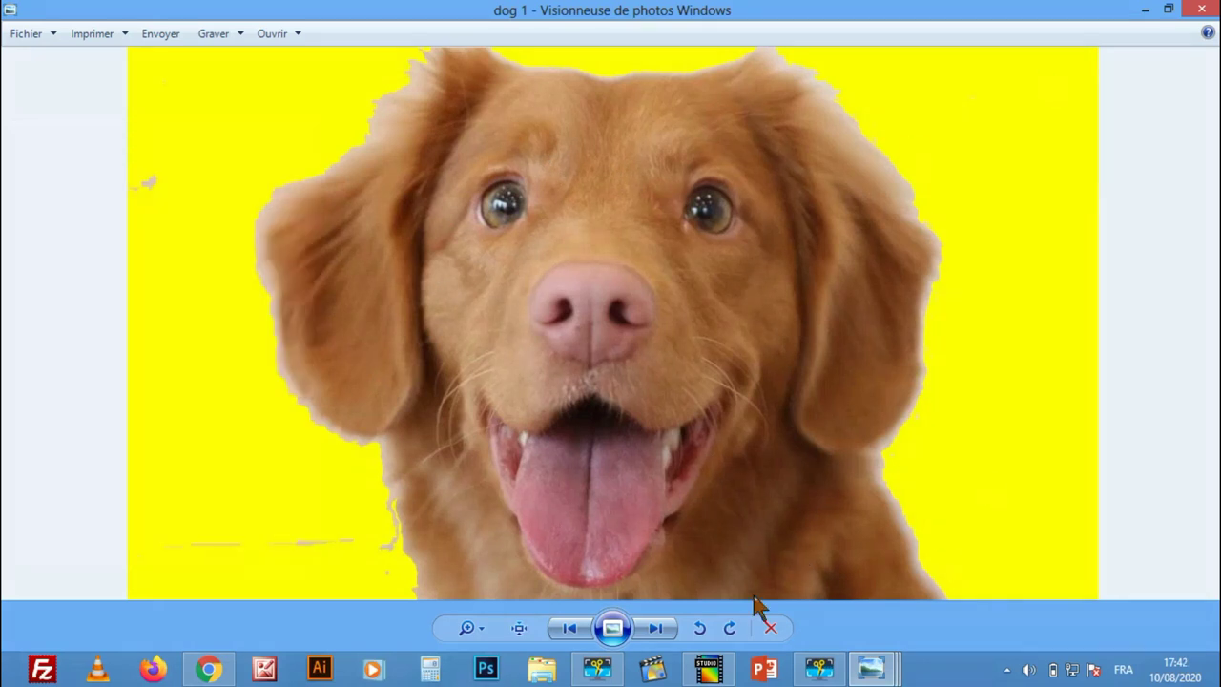
{"action": "left_click", "coordinate": [708, 668]}
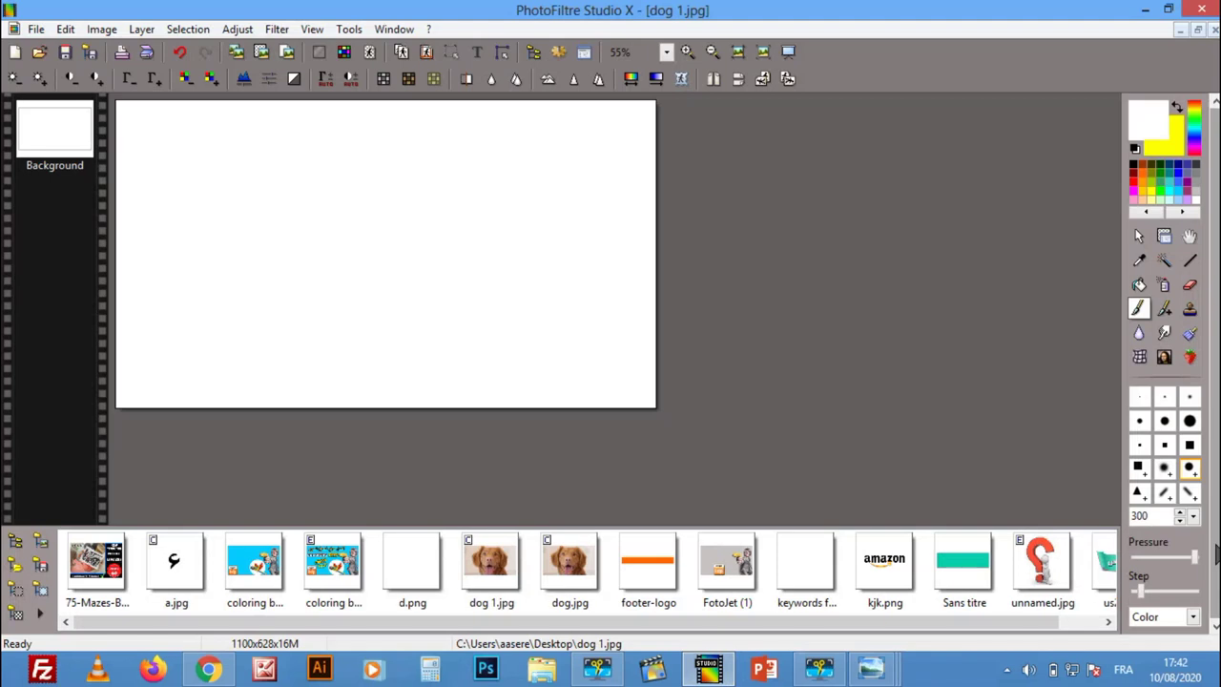
{"action": "key", "text": "ctrl+v"}
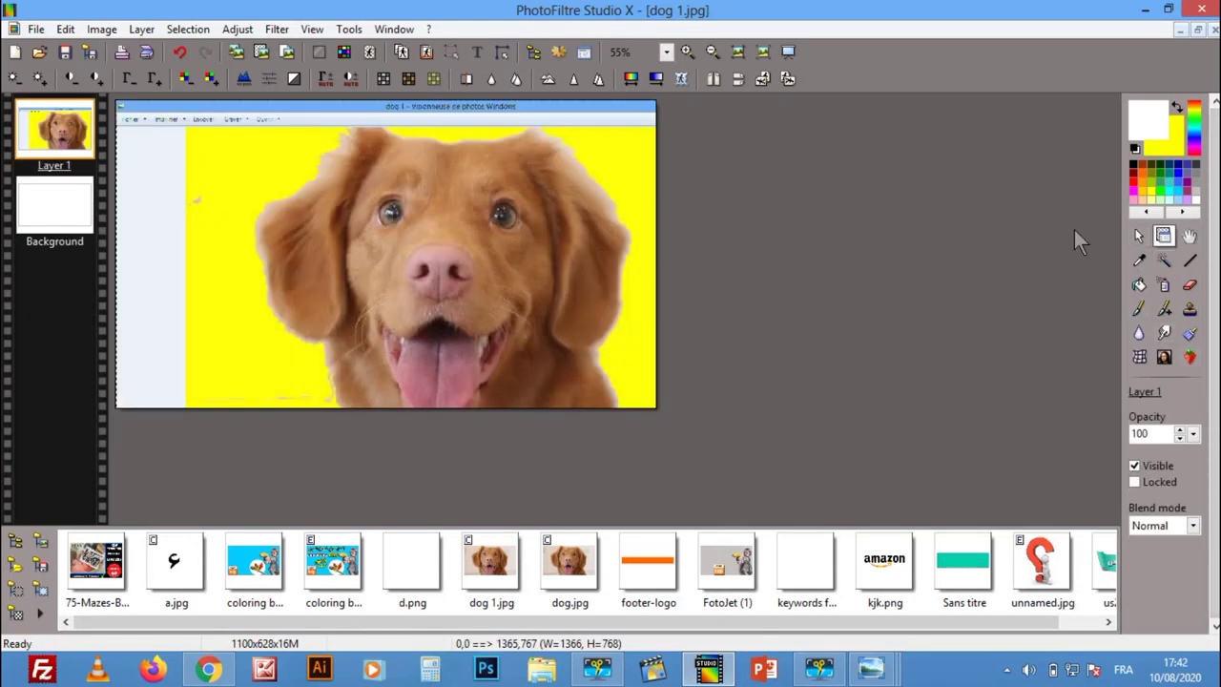
{"action": "left_click_drag", "start_coordinate": [399, 244], "coordinate": [334, 227]}
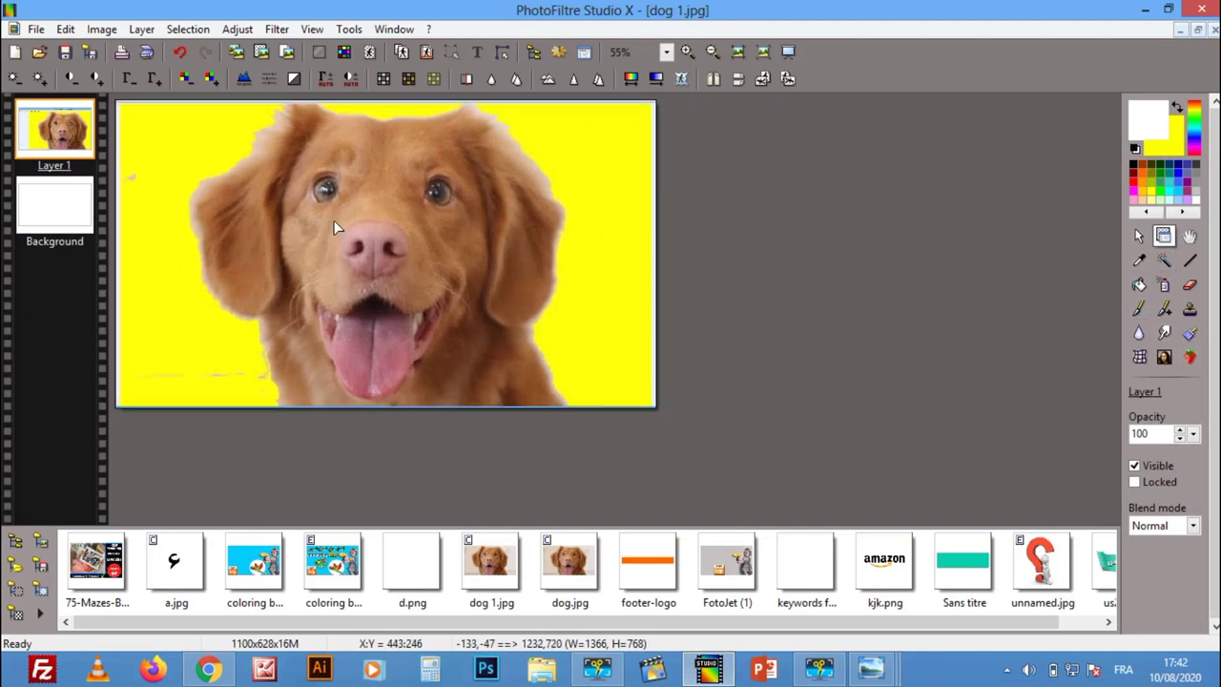
Merge the pasted layer into the background and save the image to the desktop as the JPEG "dog 12".
{"action": "left_click", "coordinate": [133, 30]}
{"action": "left_click", "coordinate": [198, 474]}
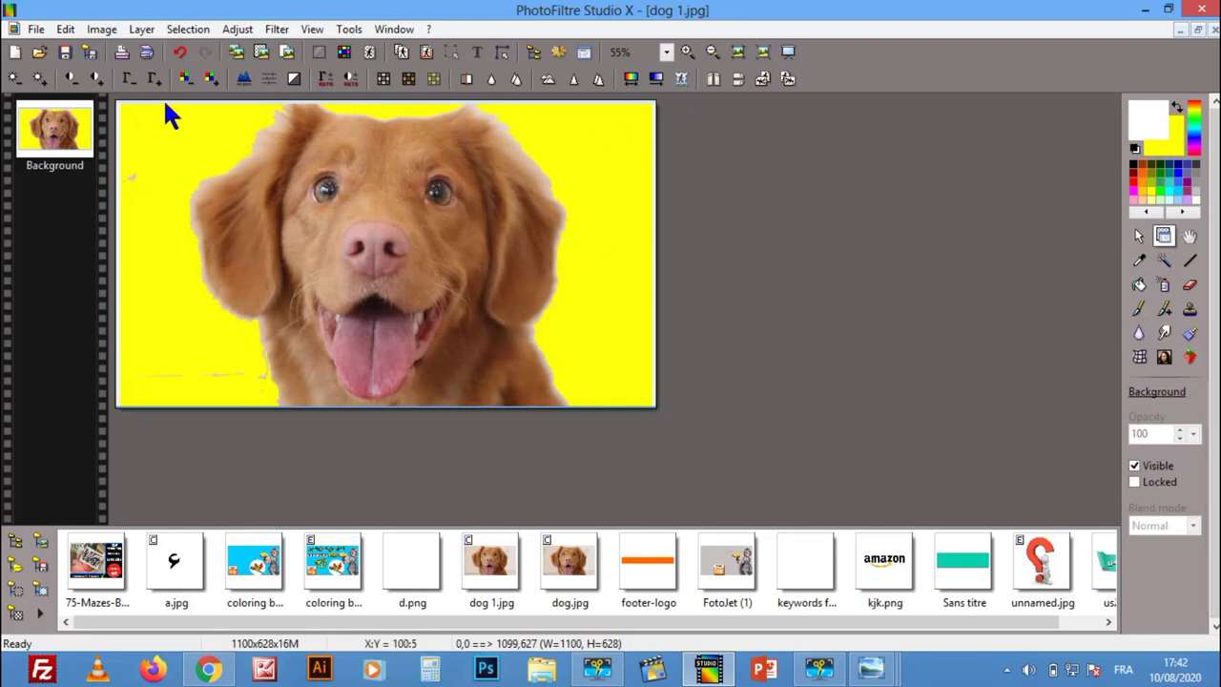
{"action": "left_click", "coordinate": [36, 29]}
{"action": "left_click", "coordinate": [62, 150]}
{"action": "left_click", "coordinate": [207, 375]}
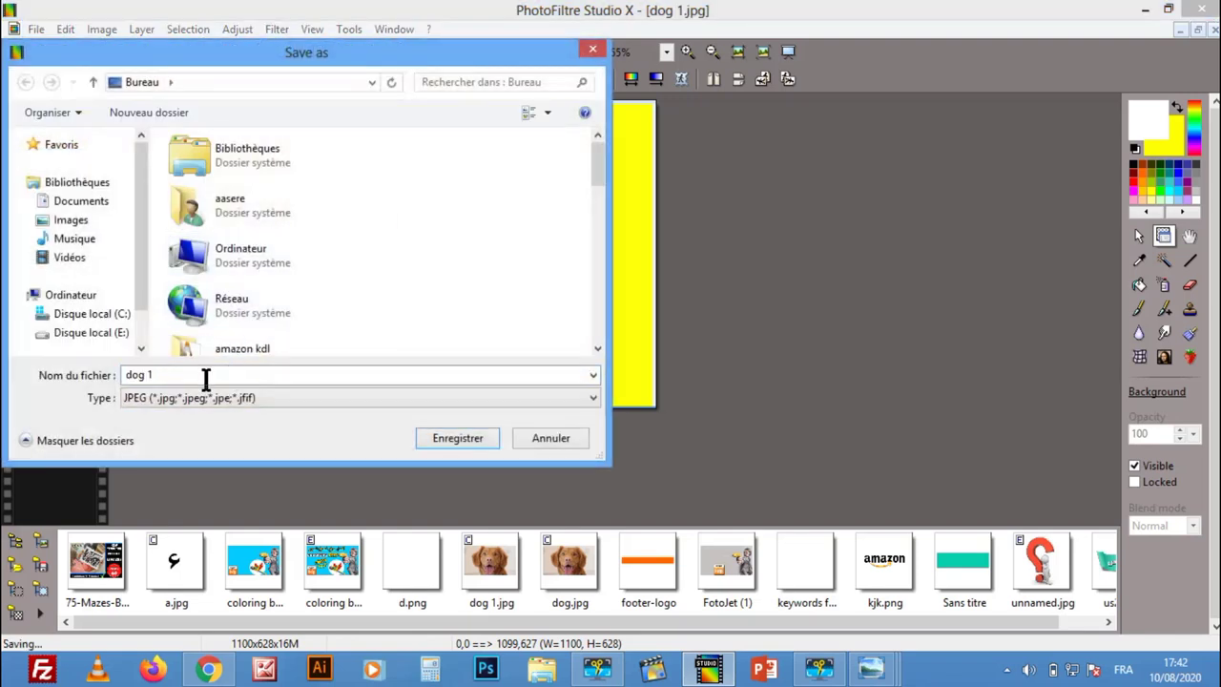
{"action": "type", "text": "2"}
{"action": "left_click", "coordinate": [457, 437]}
{"action": "left_click", "coordinate": [657, 443]}
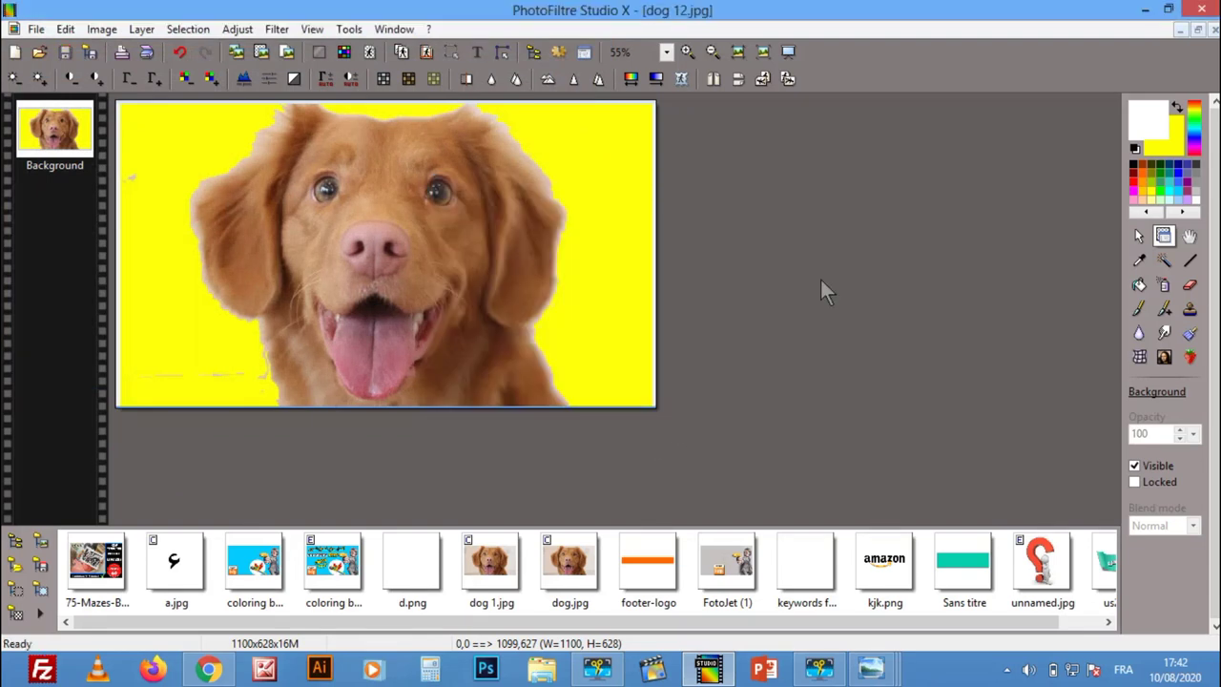
Minimize the open program windows and open the desktop image "dog 12" in Photoshop.
{"action": "left_click", "coordinate": [1143, 12]}
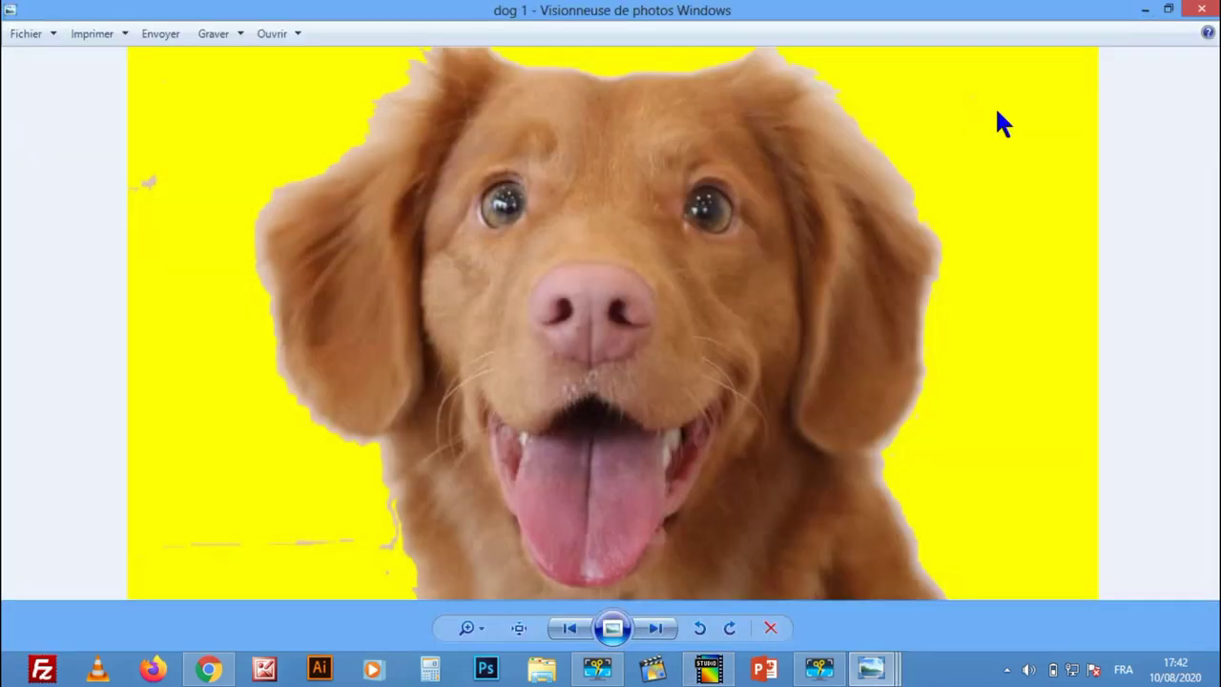
{"action": "left_click", "coordinate": [1145, 8]}
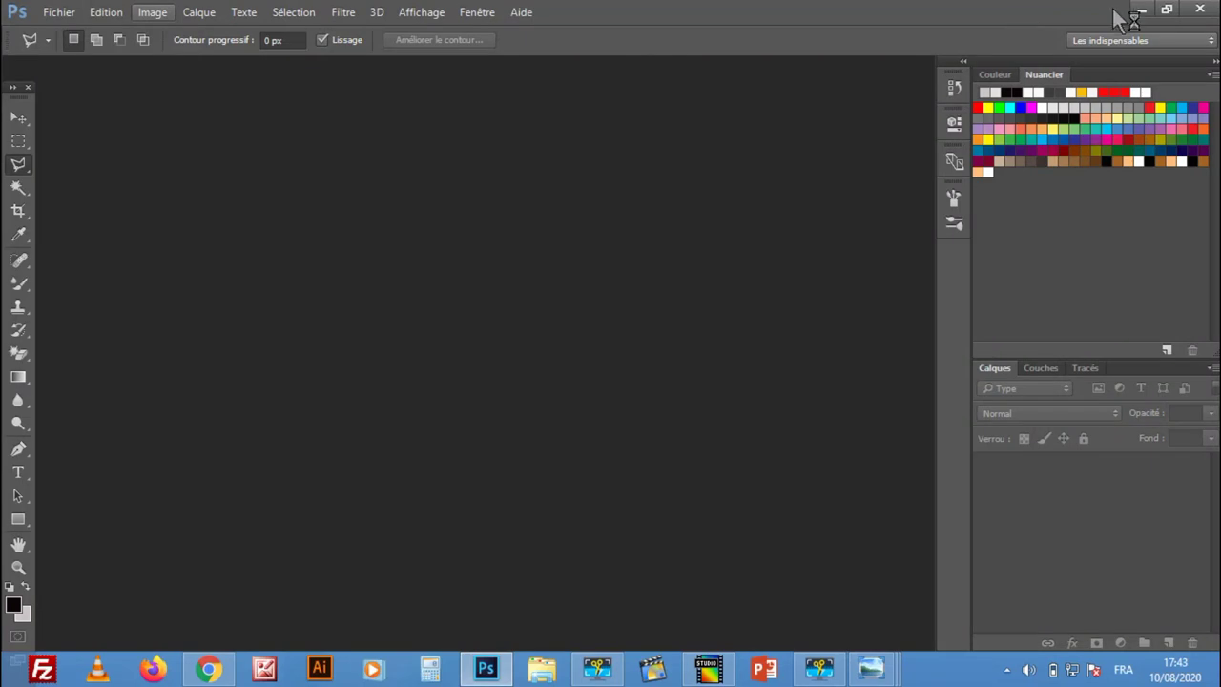
{"action": "left_click", "coordinate": [1141, 9]}
{"action": "left_click_drag", "start_coordinate": [572, 224], "coordinate": [316, 292]}
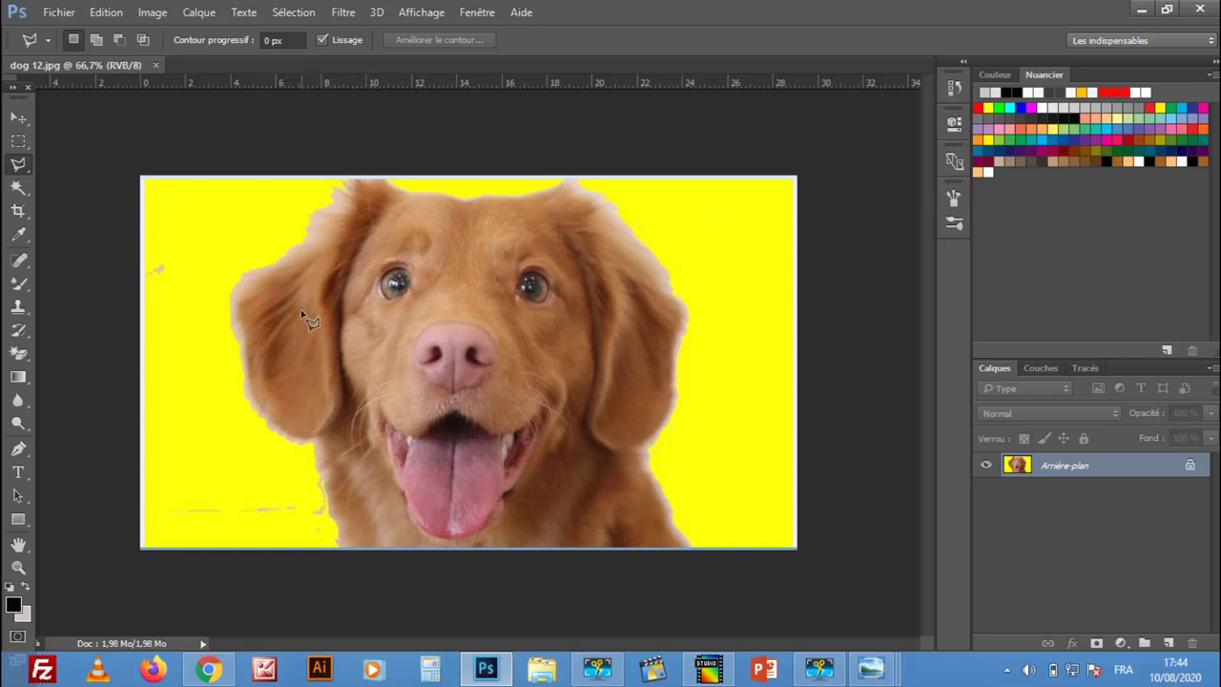
Start a Save for Web export of the dog image and set its metadata option to "Sans" (none).
{"action": "left_click", "coordinate": [59, 12]}
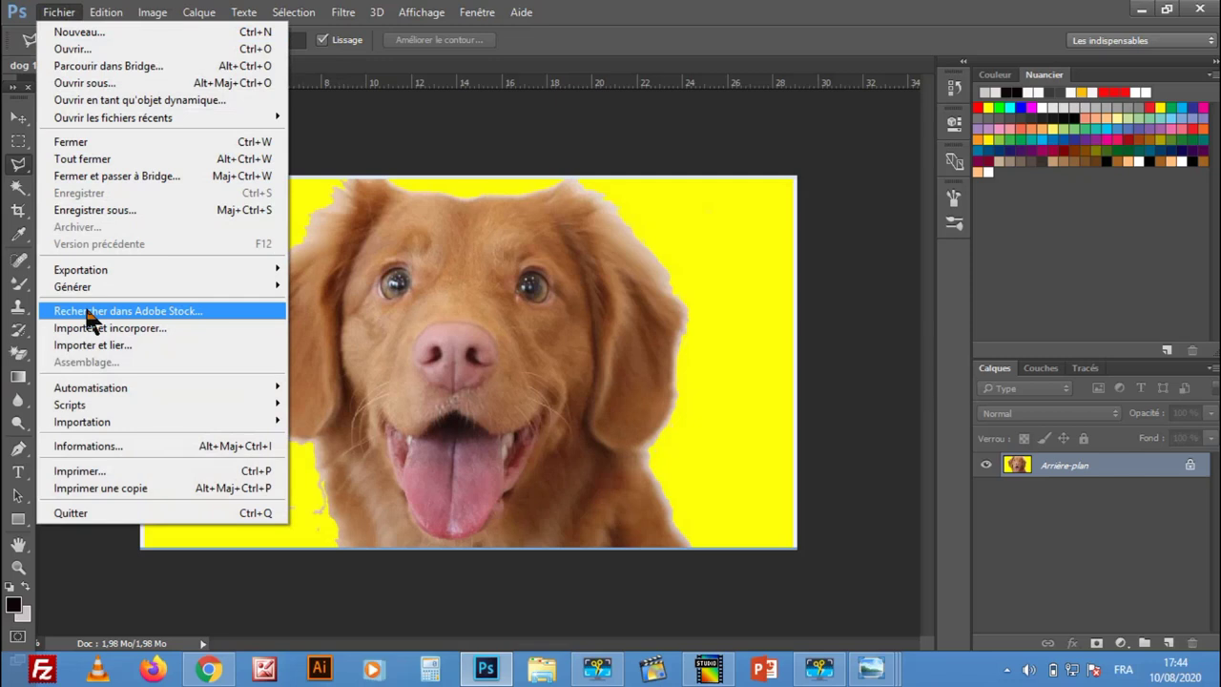
{"action": "mouse_move", "coordinate": [89, 268]}
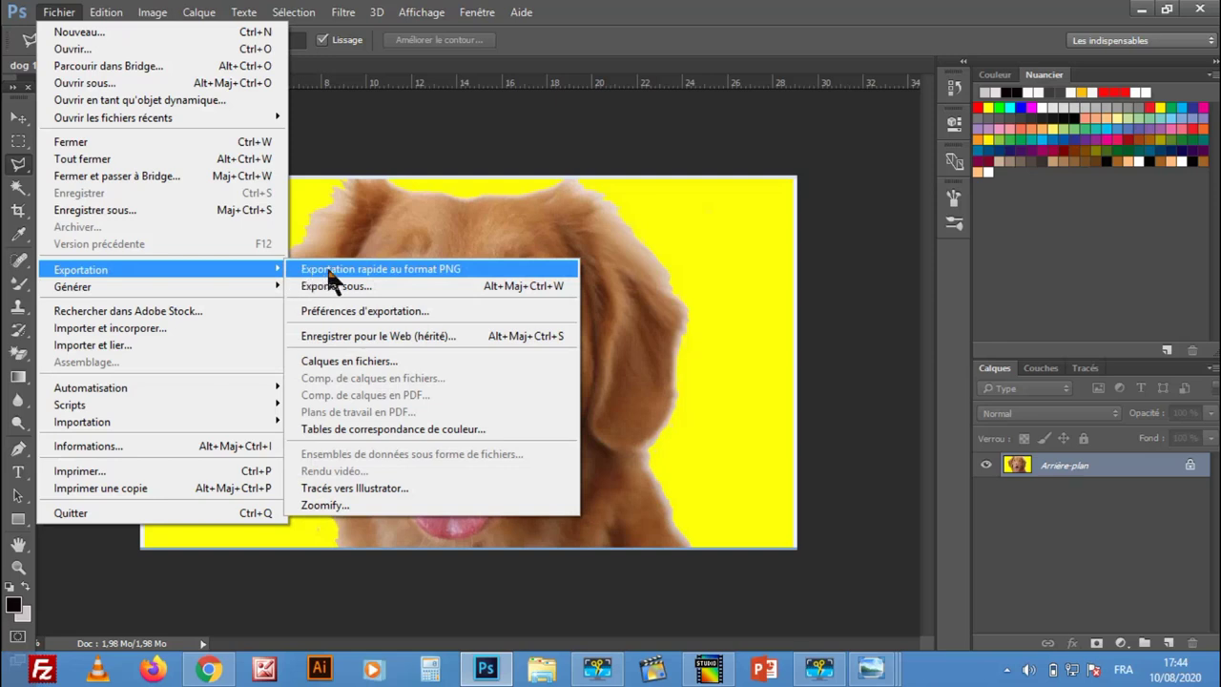
{"action": "left_click", "coordinate": [331, 335]}
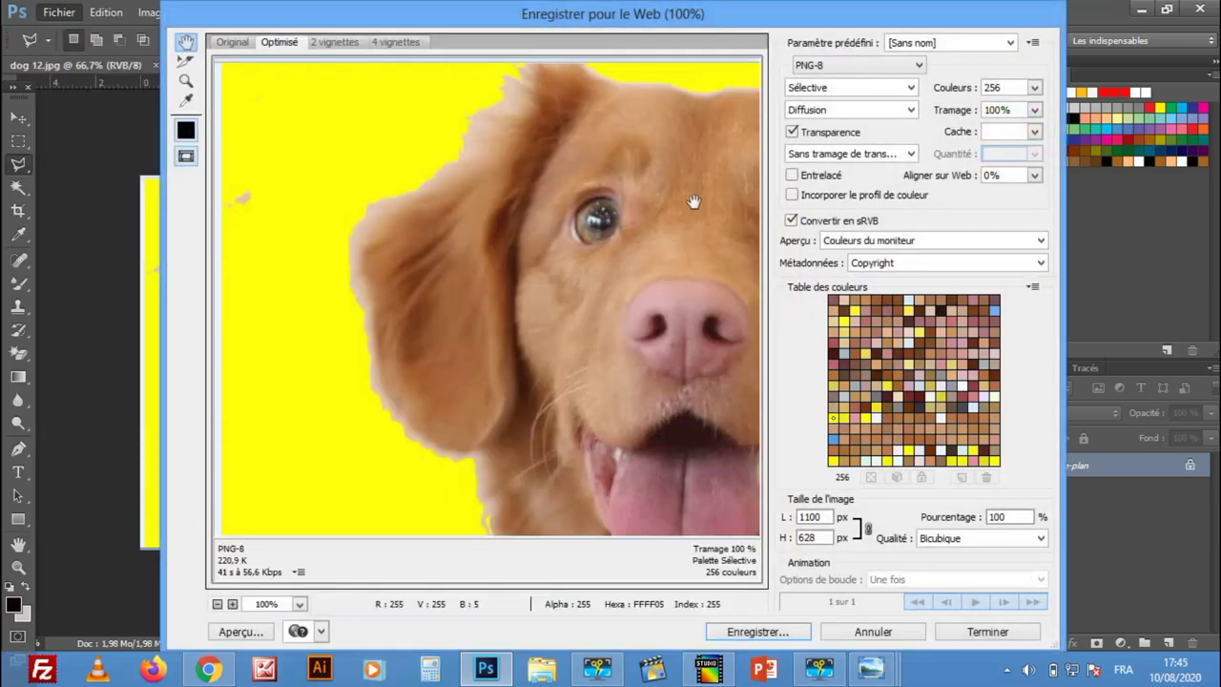
{"action": "left_click", "coordinate": [1041, 263]}
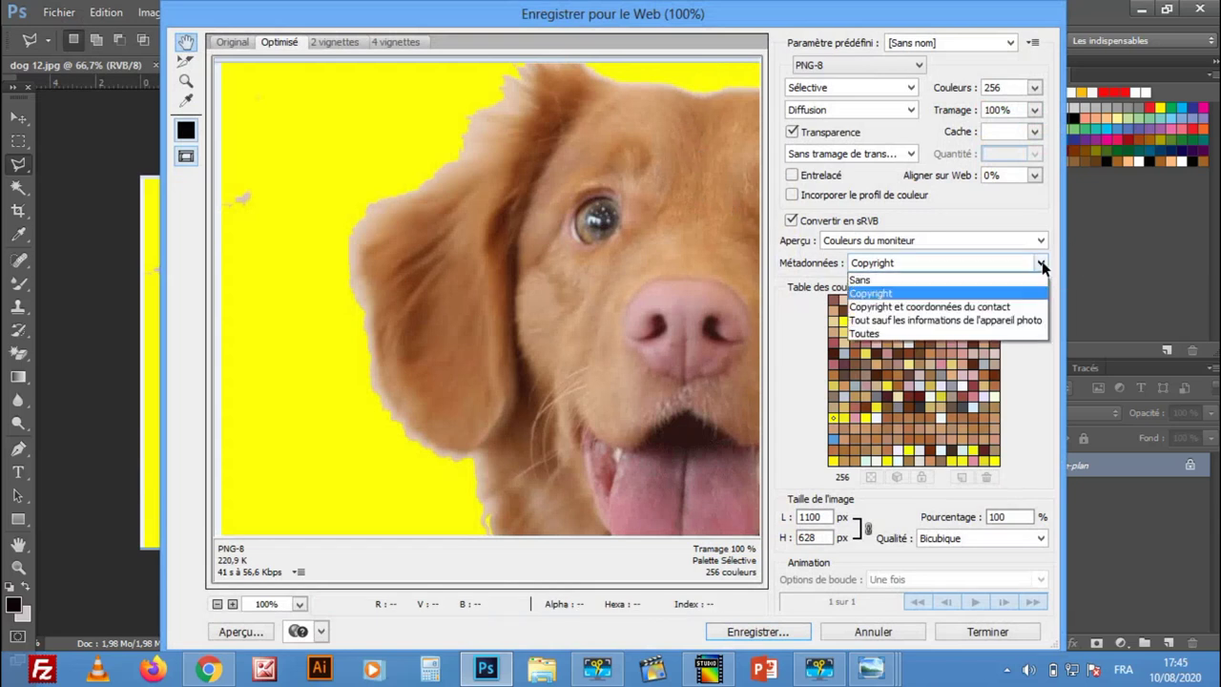
{"action": "left_click", "coordinate": [869, 281]}
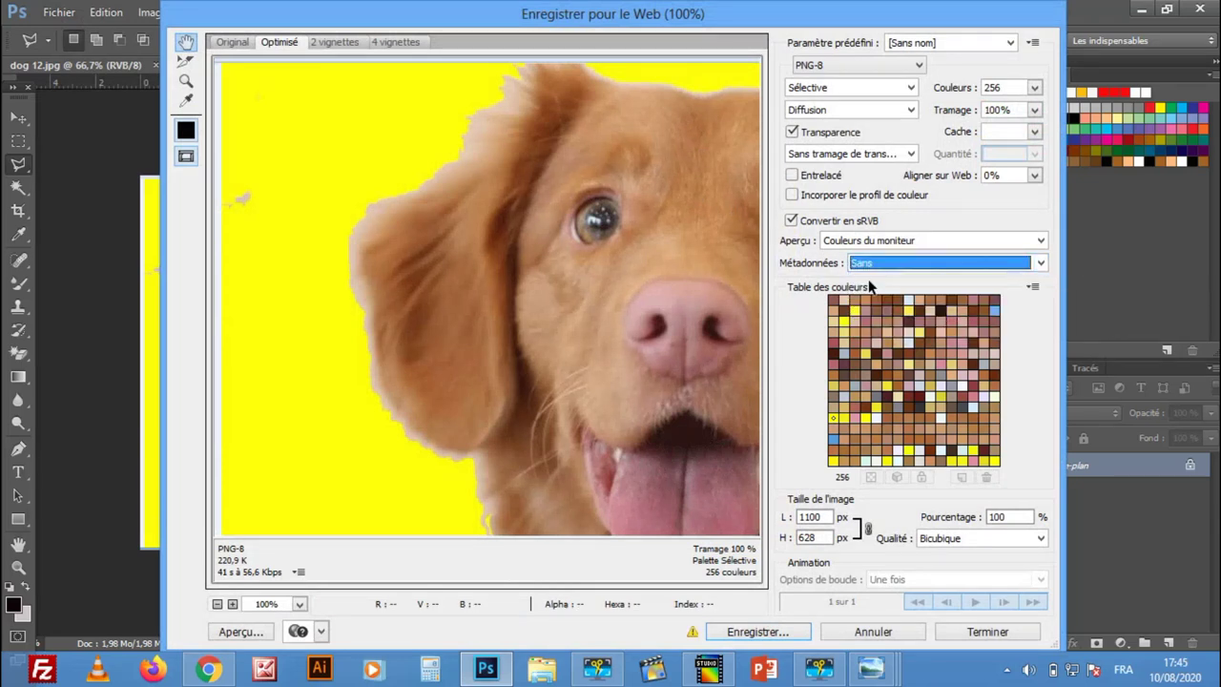
Save the optimized copy to the desktop under the file name 125.
{"action": "left_click", "coordinate": [751, 635]}
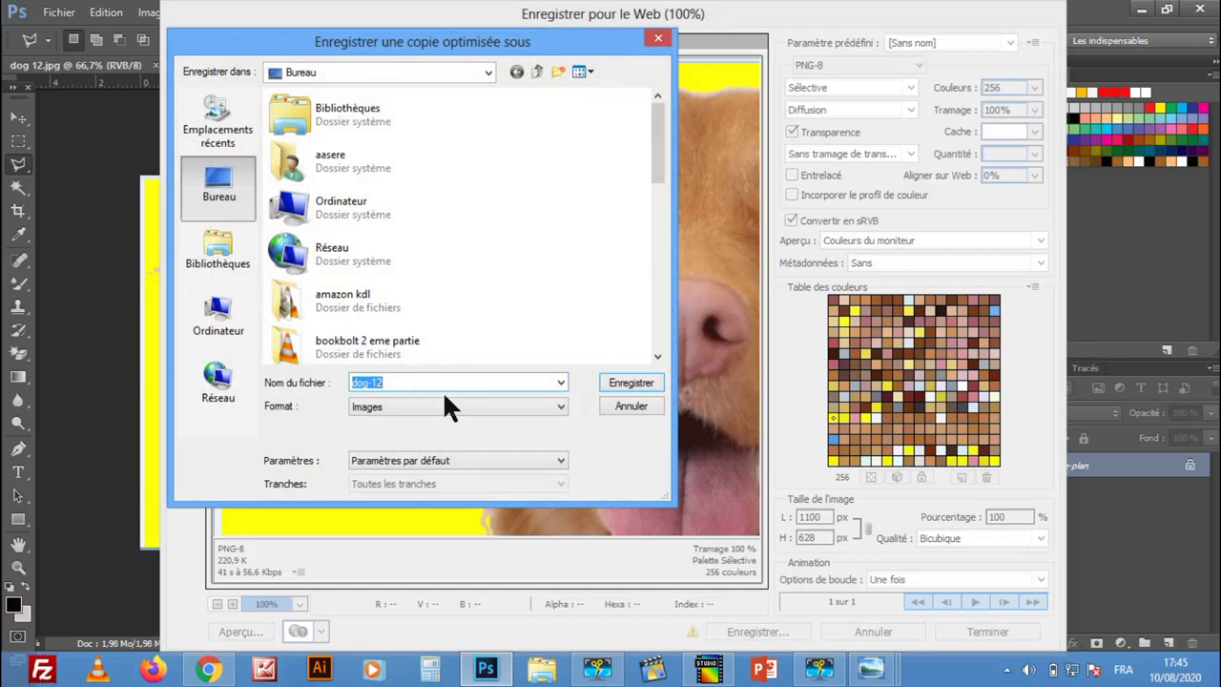
{"action": "type", "text": "125"}
{"action": "left_click", "coordinate": [624, 379]}
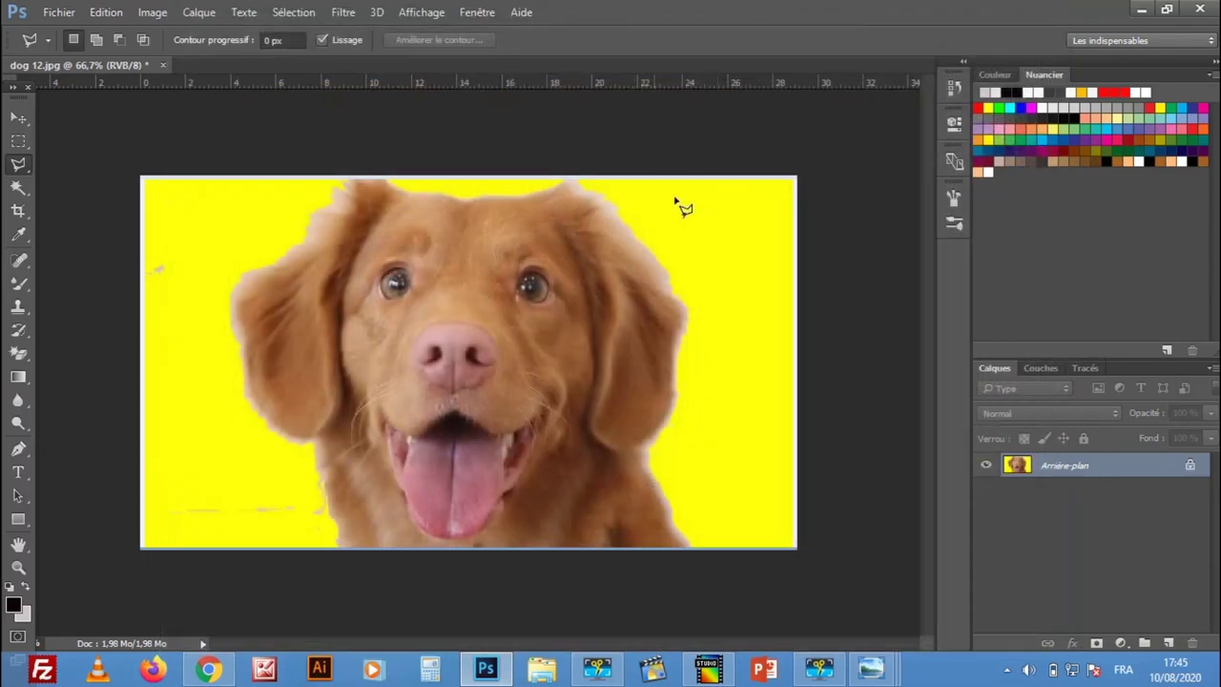
View the exported "125" image from the desktop in Microsoft Office Picture Manager, and close it.
{"action": "left_click", "coordinate": [1142, 9]}
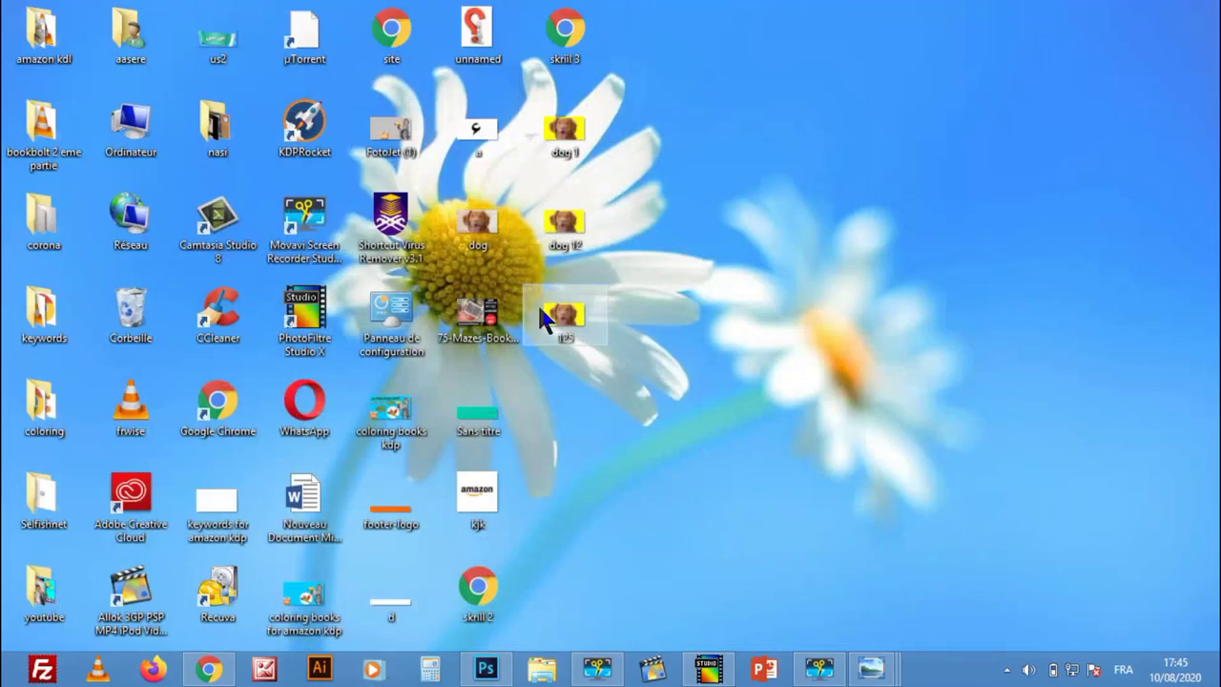
{"action": "double_click", "coordinate": [565, 325]}
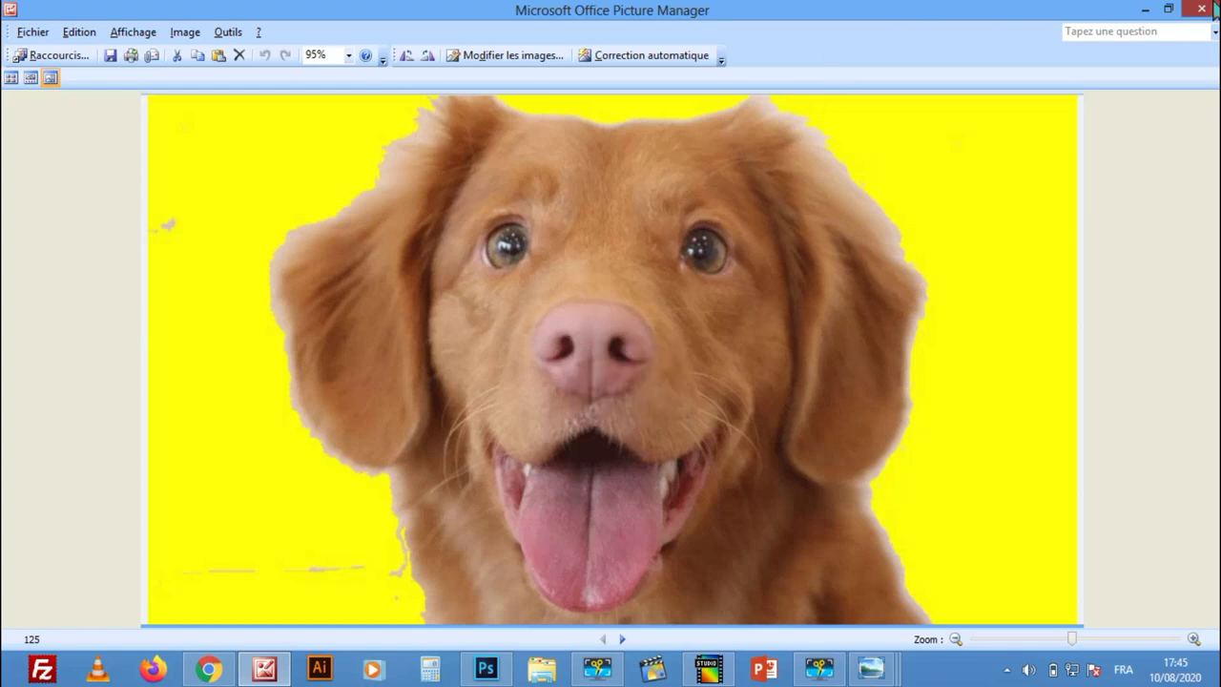
{"action": "left_click", "coordinate": [1202, 10]}
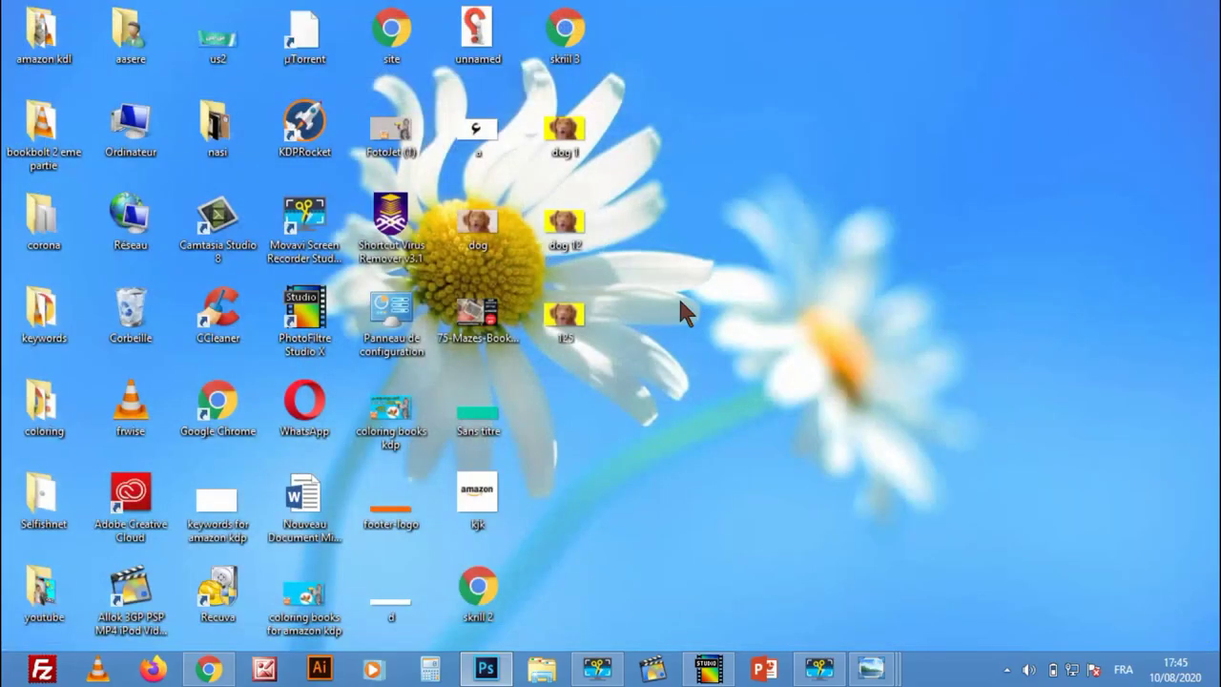